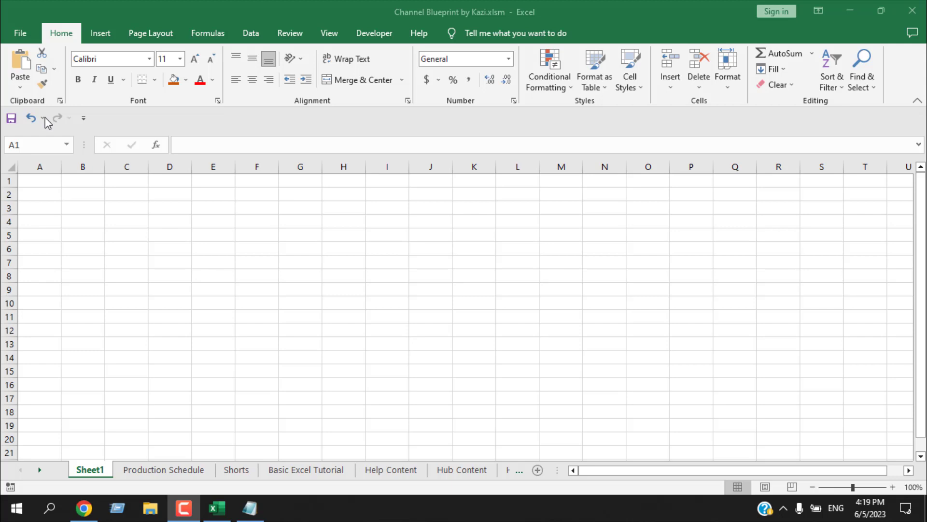
Step: Move the Quick Access Toolbar above the ribbon and return it to its place below the ribbon
left_click(84, 120)
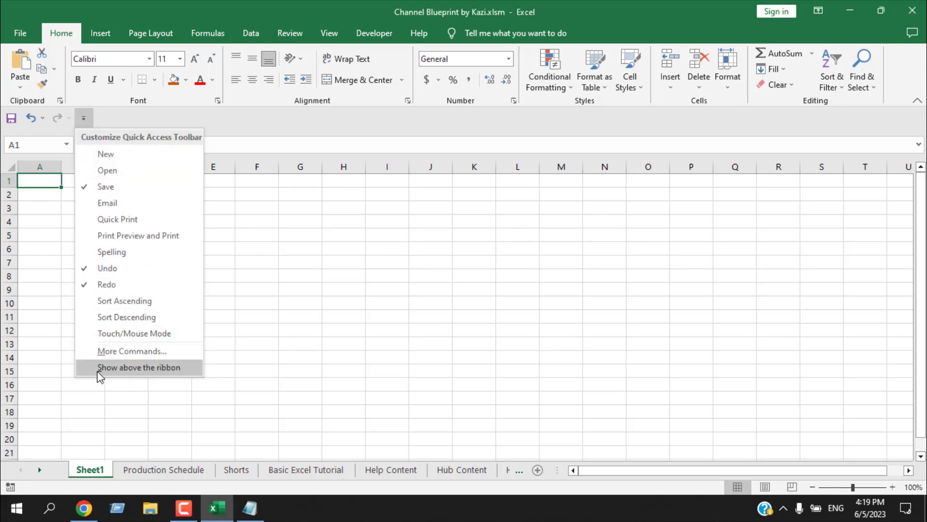
left_click(130, 369)
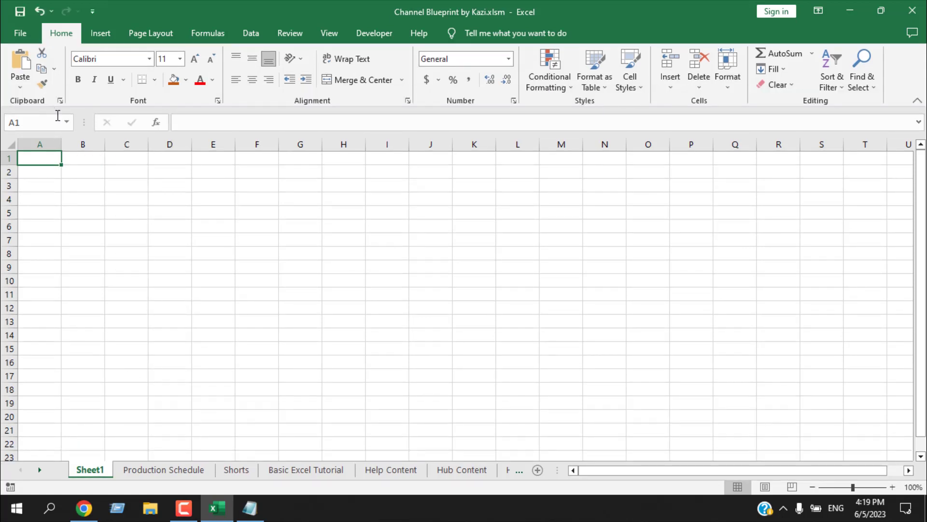
left_click(89, 12)
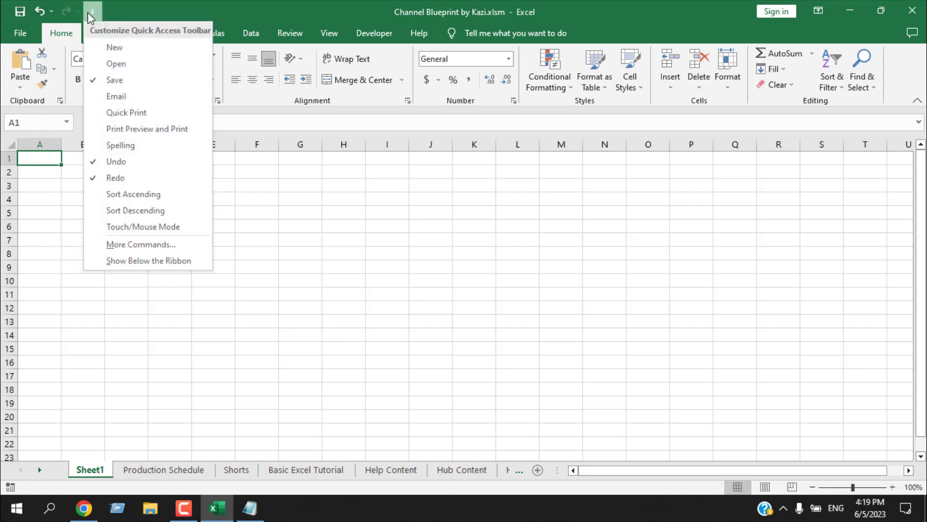
left_click(139, 261)
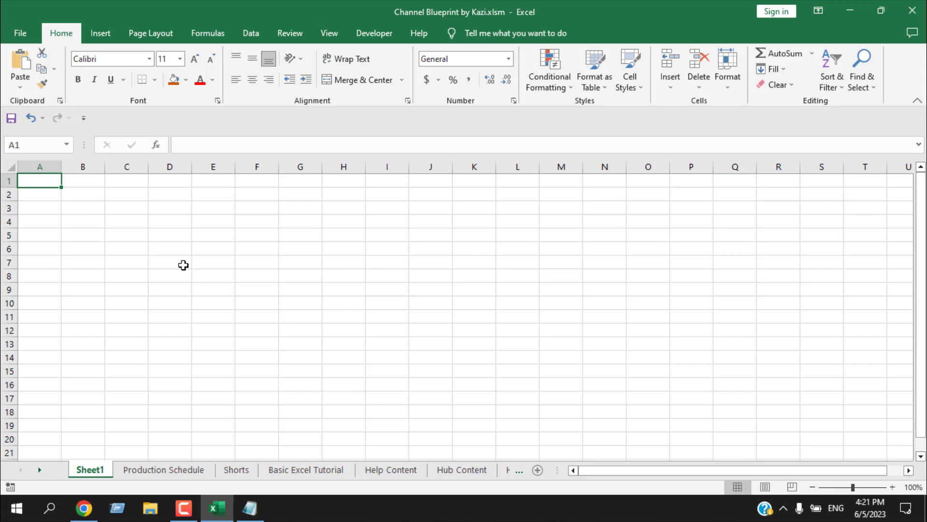
Step: Add the New command to the Quick Access Toolbar and test it by creating a blank workbook and closing it
left_click(83, 118)
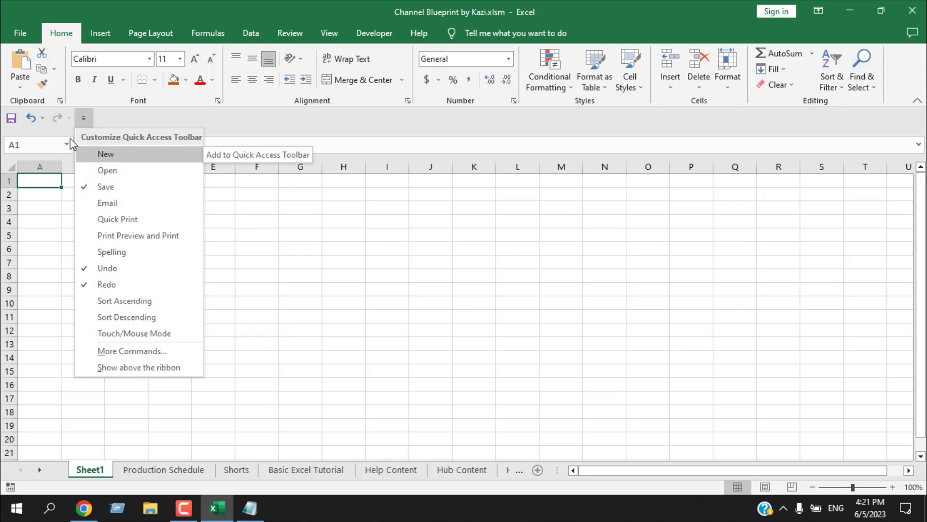
left_click(113, 157)
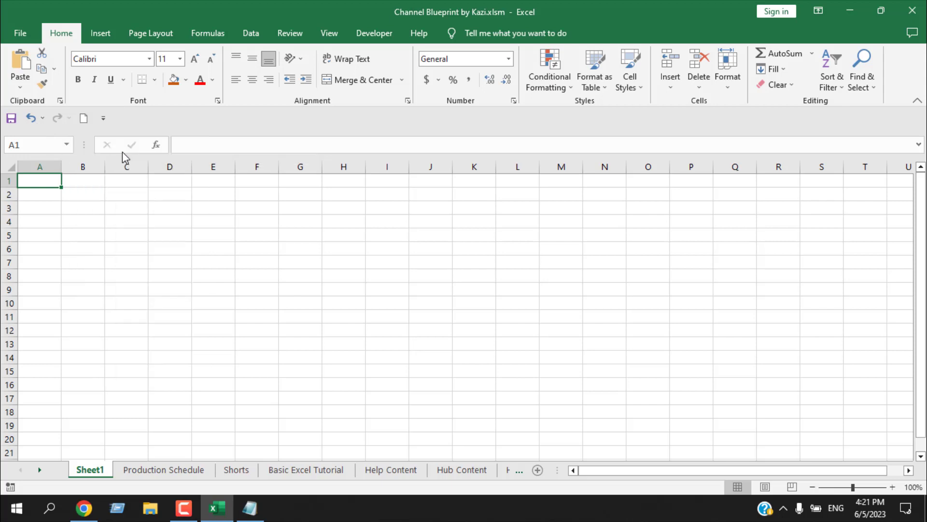
left_click(82, 118)
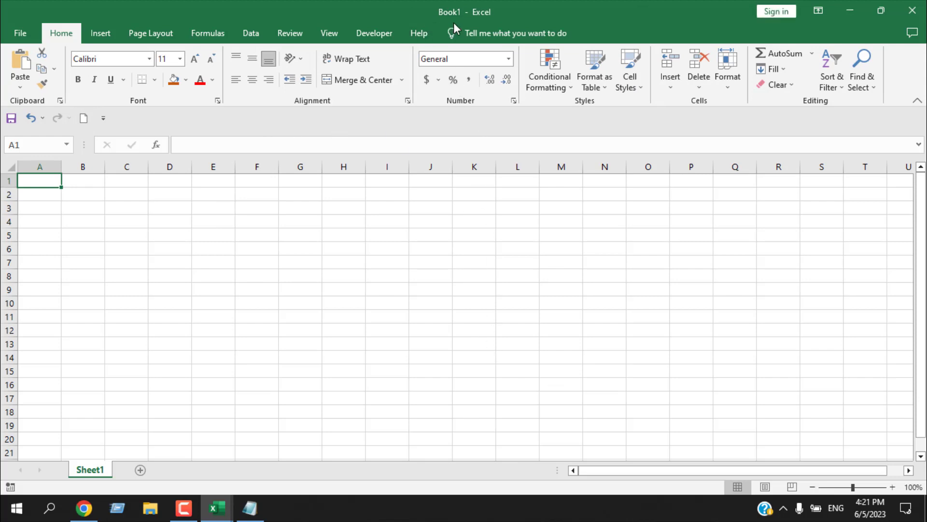
left_click(906, 17)
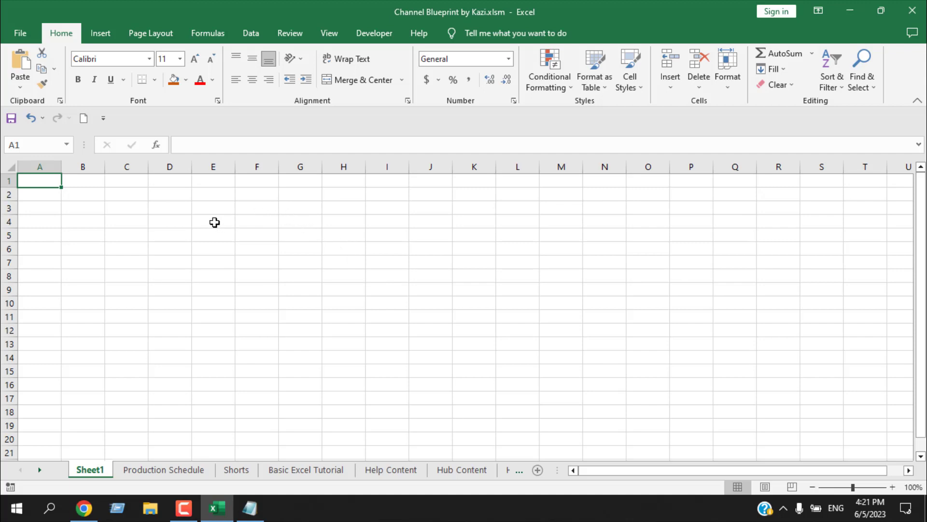
Step: Enter "sdfdfg" in cell F3 of Sheet1 and give the cell an orange fill
left_click(776, 84)
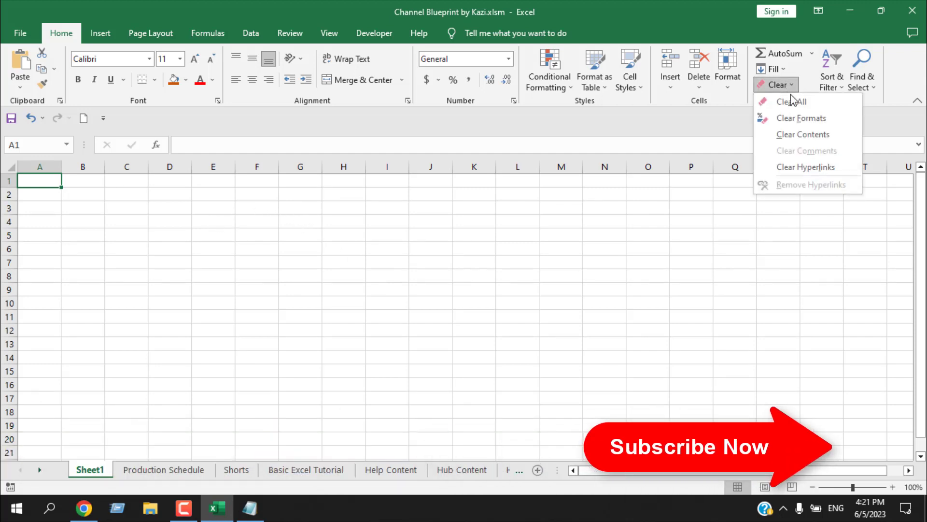
left_click(249, 222)
left_click(238, 213)
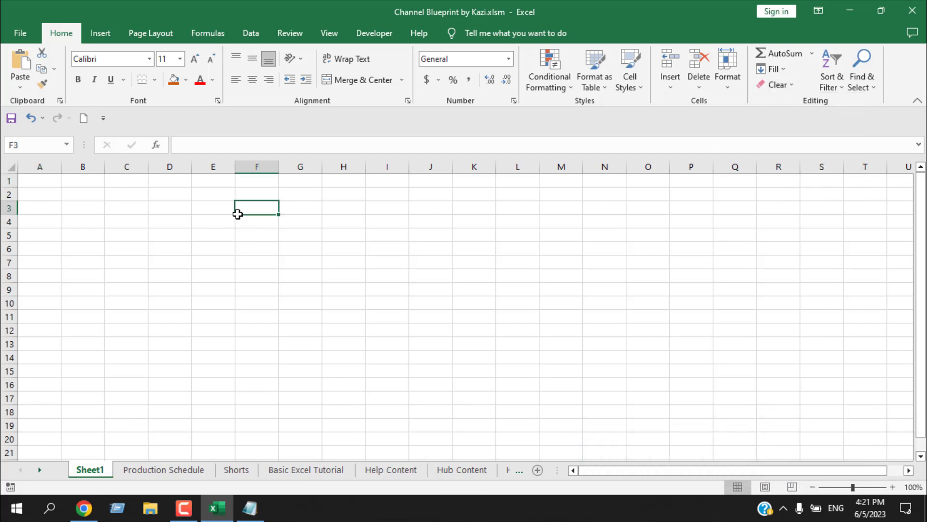
type("sdfdfg")
left_click(263, 249)
left_click(255, 209)
left_click(174, 79)
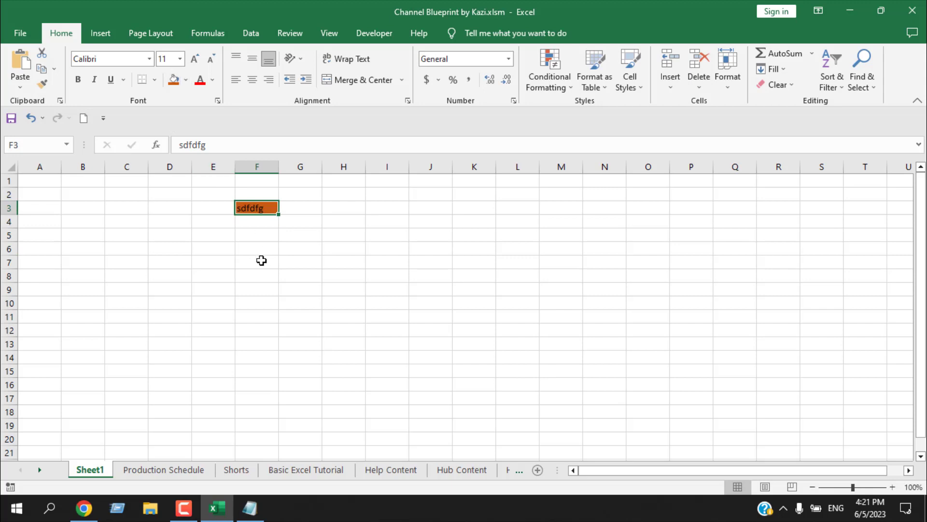
Step: Apply a thick outside border to cell F3 and set its font to Agency FB
left_click(260, 261)
left_click(256, 210)
left_click(155, 80)
left_click(186, 224)
left_click(300, 296)
left_click(256, 209)
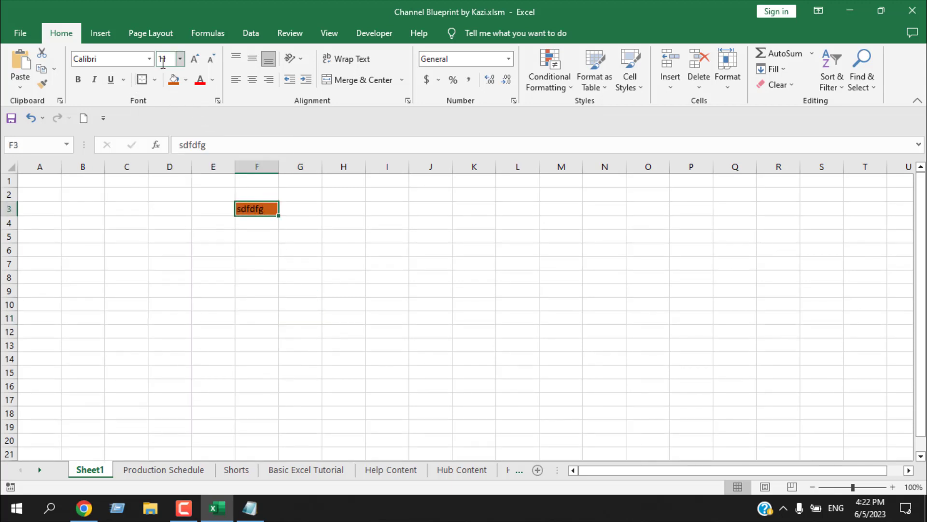
left_click(150, 58)
left_click(344, 304)
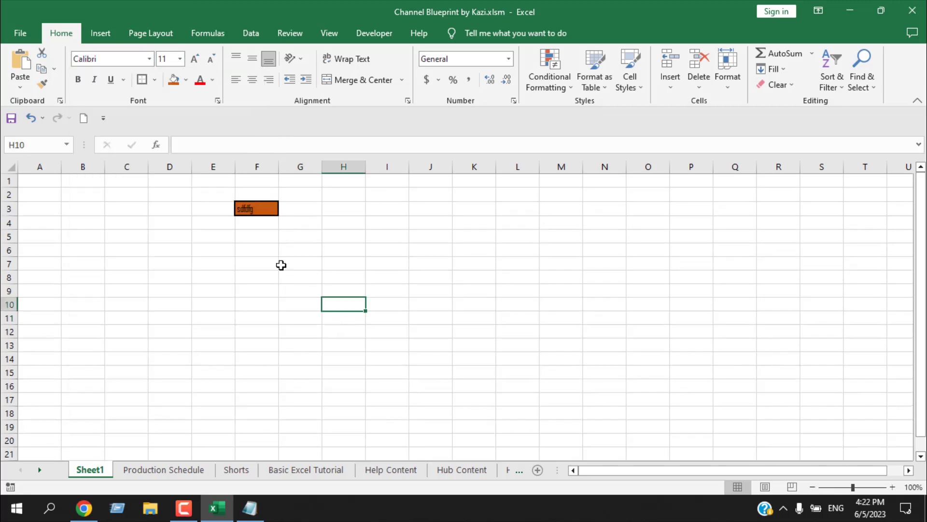
Step: Clear only the formats of cell F3, keeping its text
left_click(270, 207)
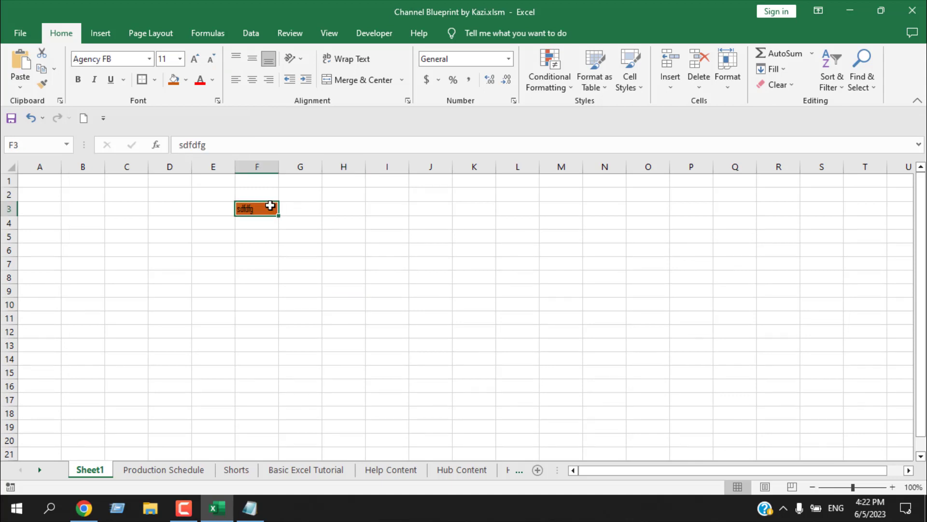
left_click(778, 85)
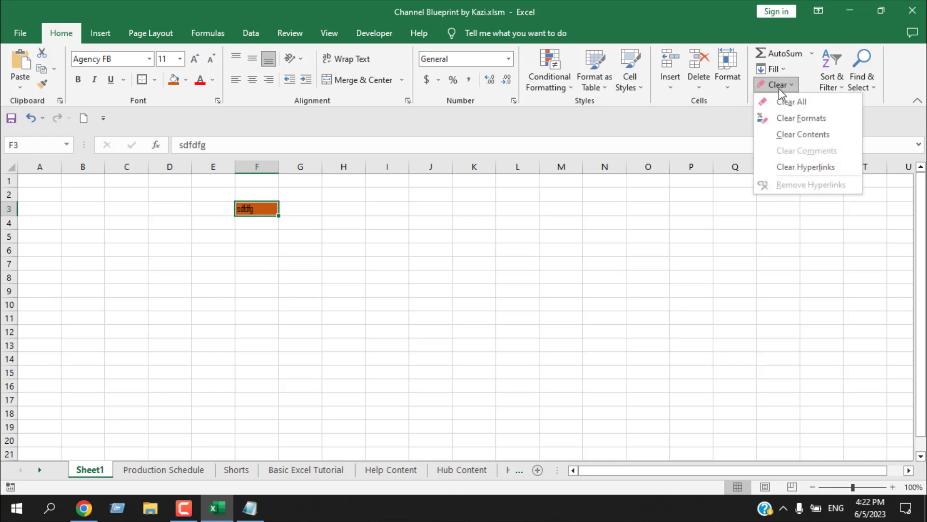
left_click(802, 118)
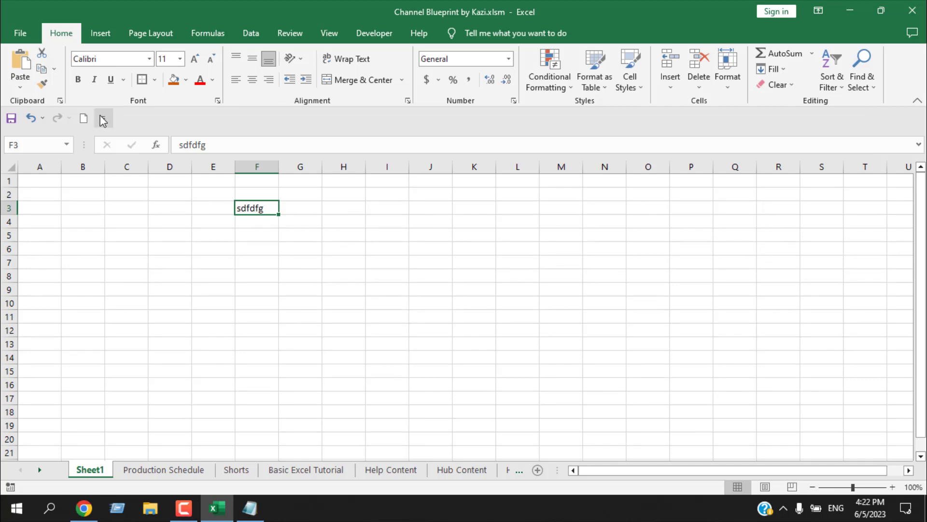
Step: Add Clear Formats to the Quick Access Toolbar and test it from there by removing a newly applied orange fill from cell F3
left_click(794, 89)
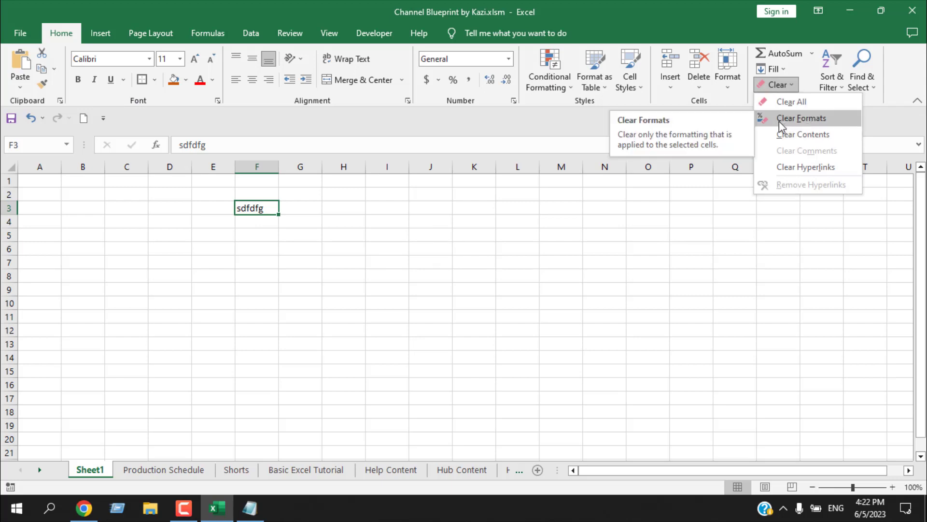
right_click(779, 122)
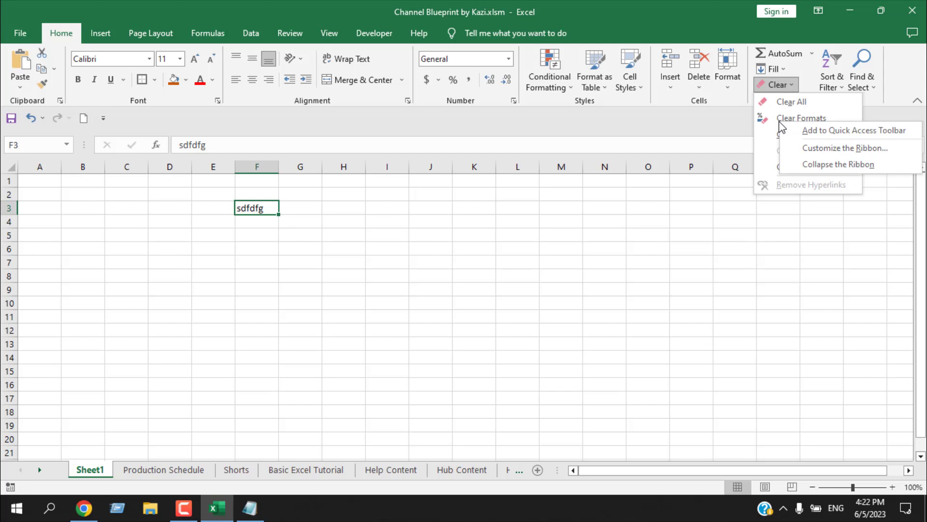
left_click(865, 129)
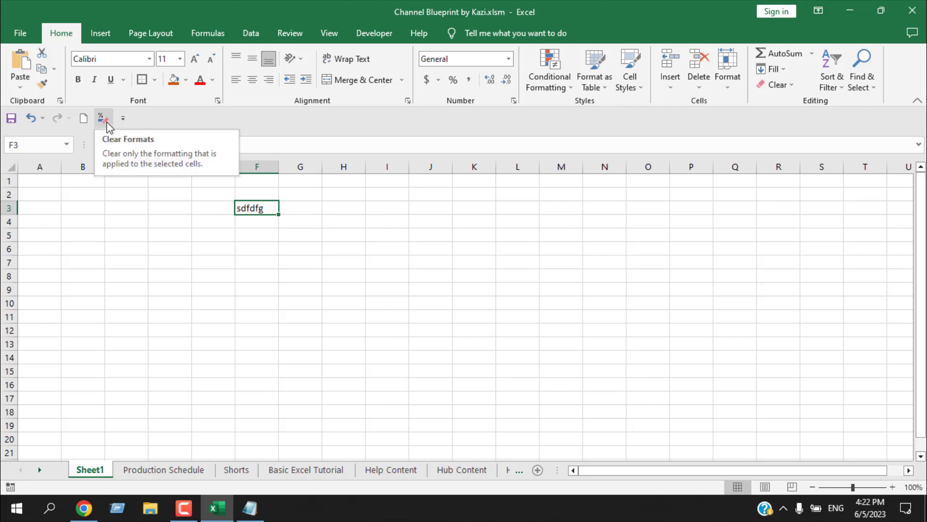
left_click(173, 79)
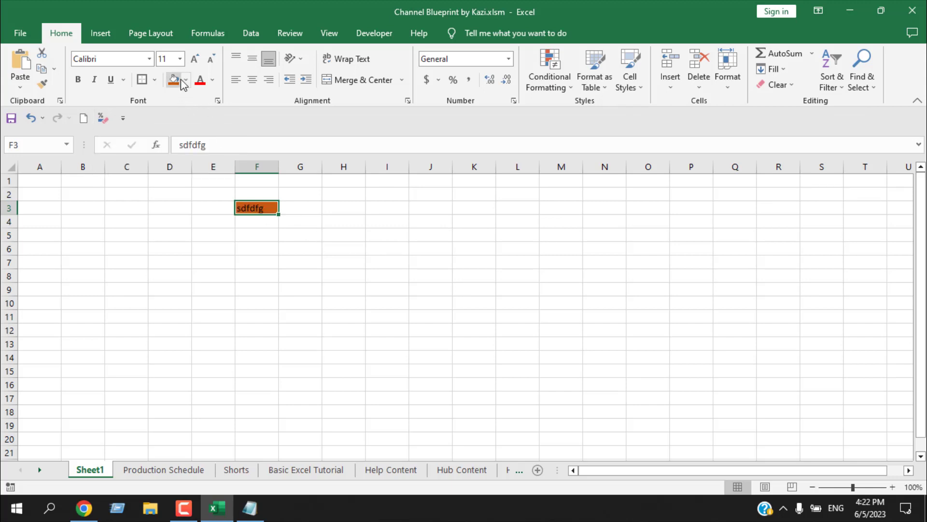
left_click(104, 125)
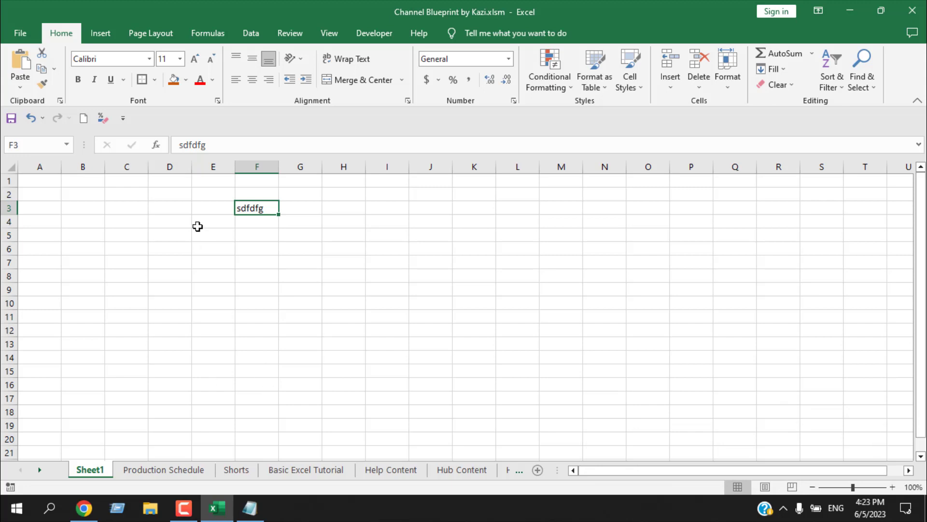
Step: Add the Borders command from Popular Commands to the Quick Access Toolbar through Excel Options
left_click(22, 32)
left_click(75, 434)
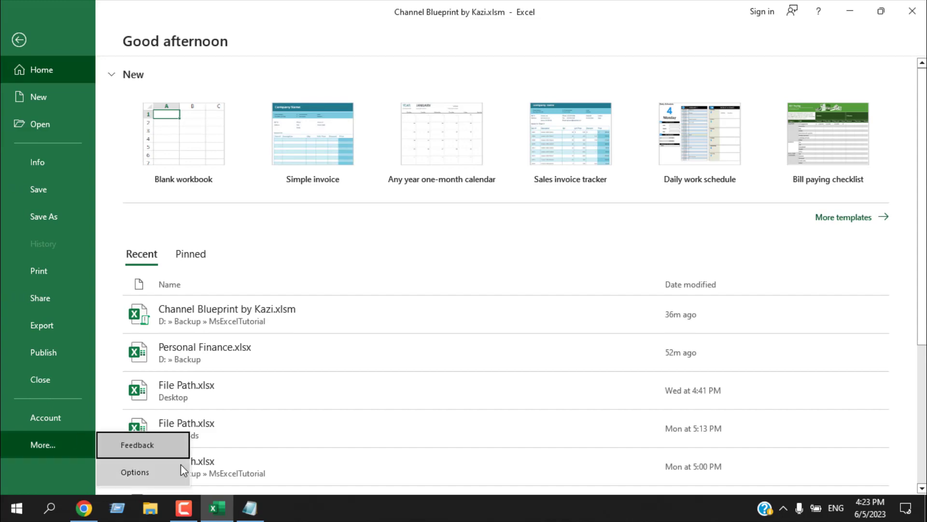
left_click(155, 469)
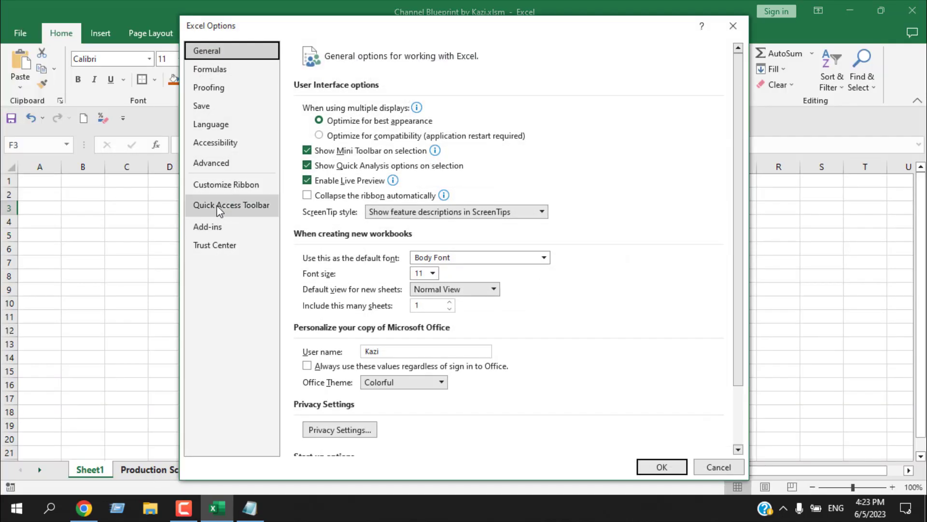
left_click(207, 208)
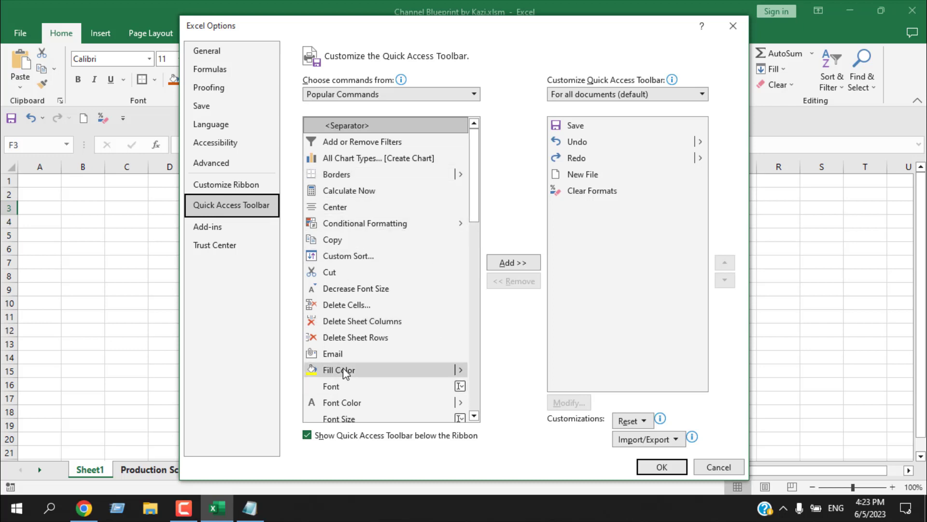
left_click(331, 174)
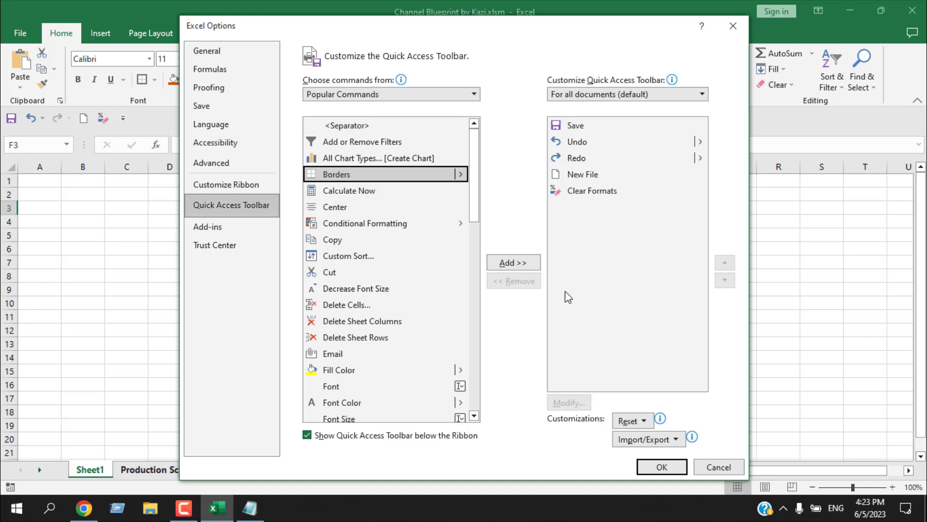
left_click(503, 264)
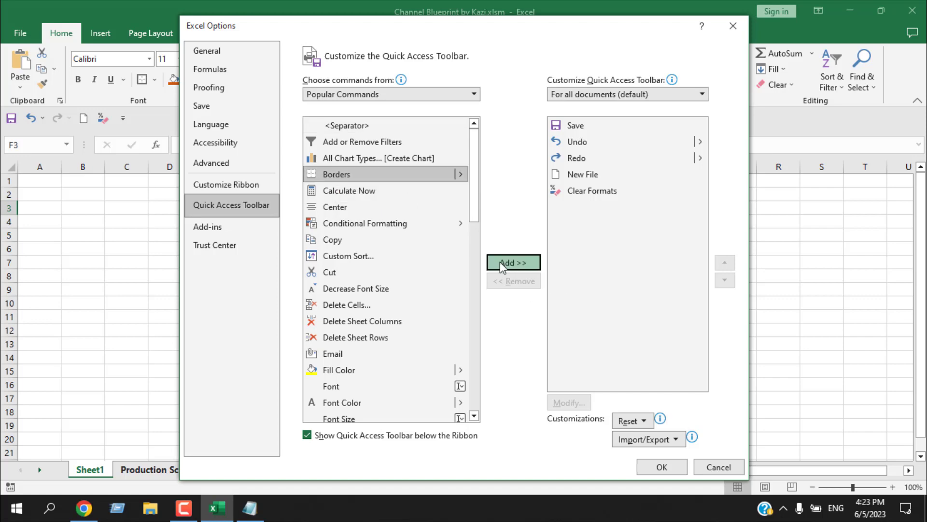
left_click(671, 467)
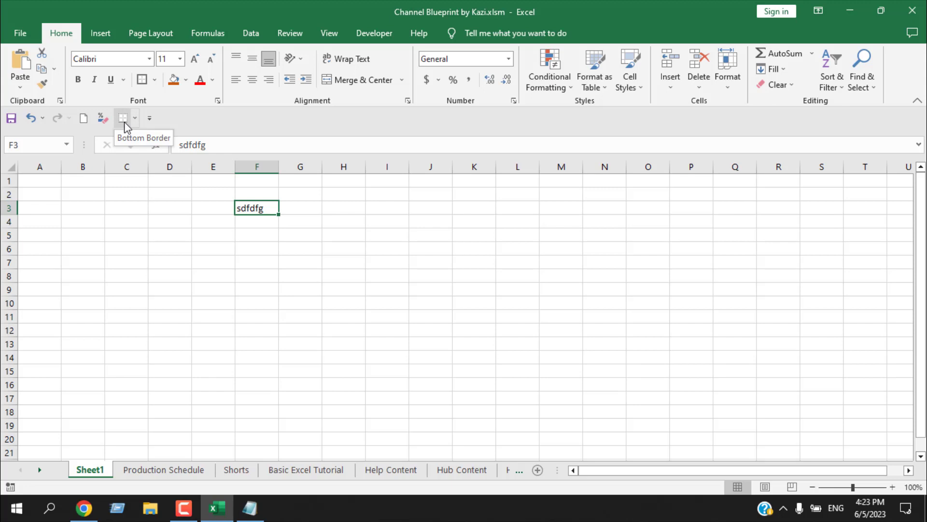
Step: Examine the Popular Commands and All Commands lists available for the Quick Access Toolbar, and close the options without changes
left_click(150, 118)
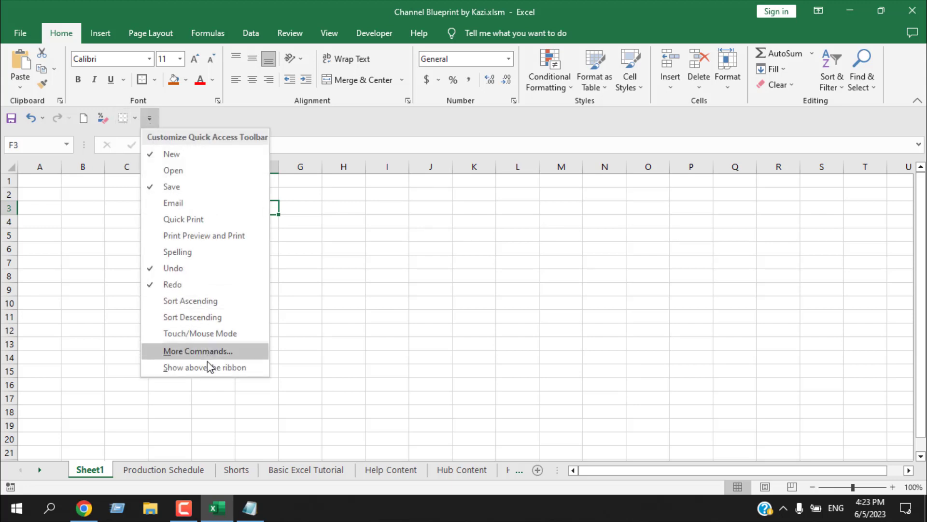
left_click(192, 353)
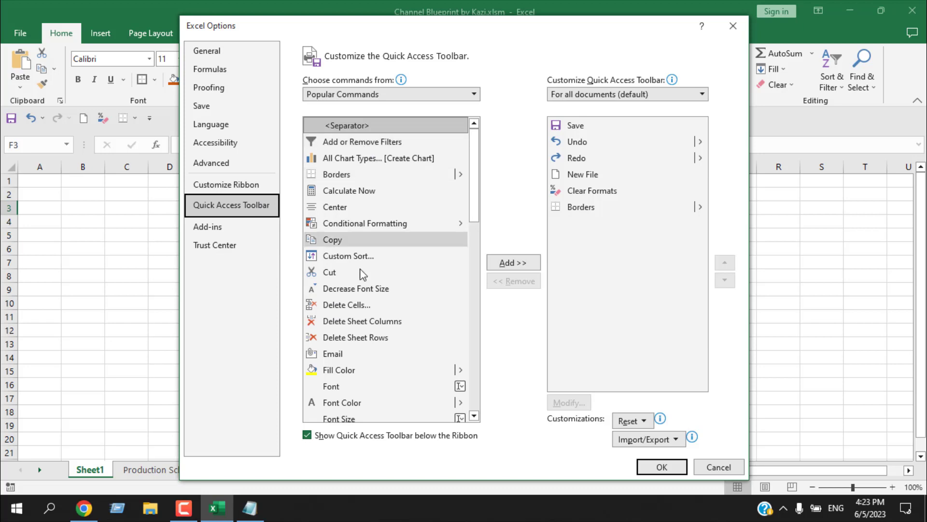
scroll(366, 366, "down", 3)
scroll(366, 346, "down", 4)
scroll(366, 347, "up", 7)
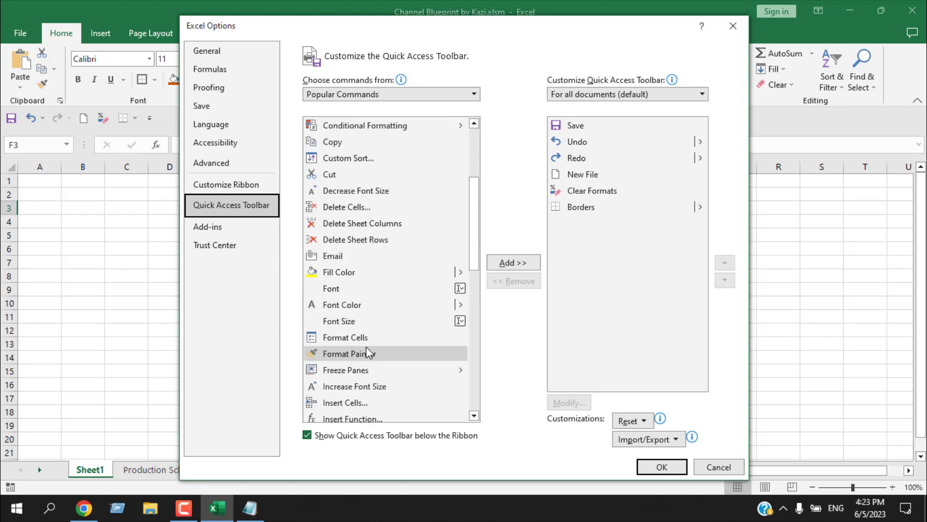
left_click(393, 94)
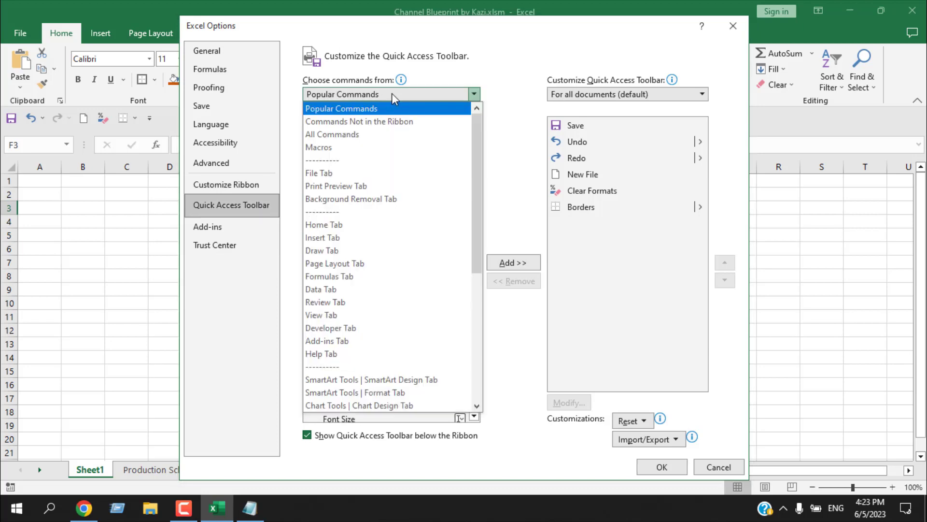
left_click(341, 136)
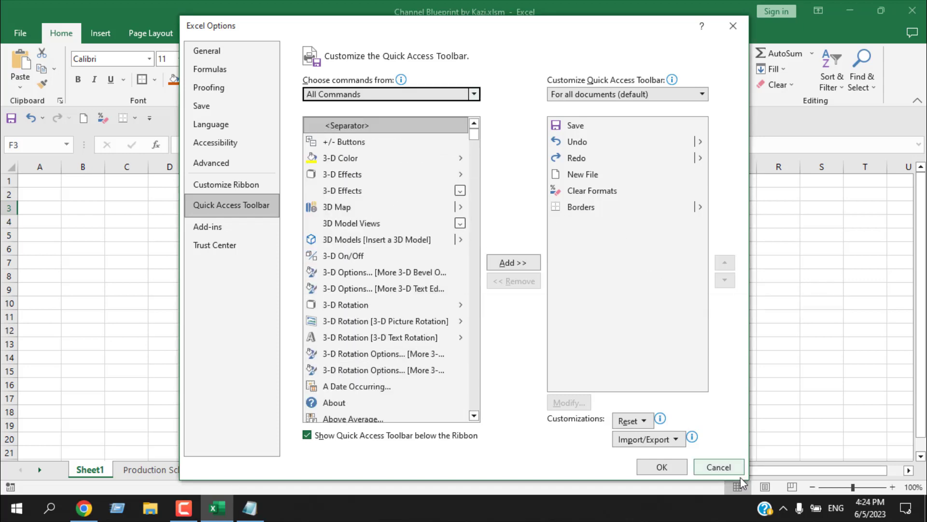
left_click(719, 467)
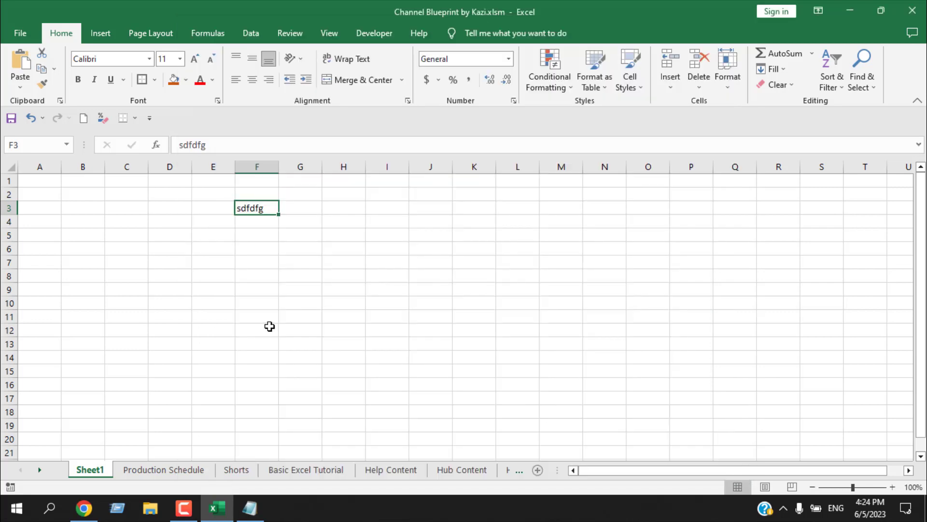
Step: Examine the Create PDF/XPS Document export option and its publish dialog, and return to the sheet without publishing
left_click(20, 34)
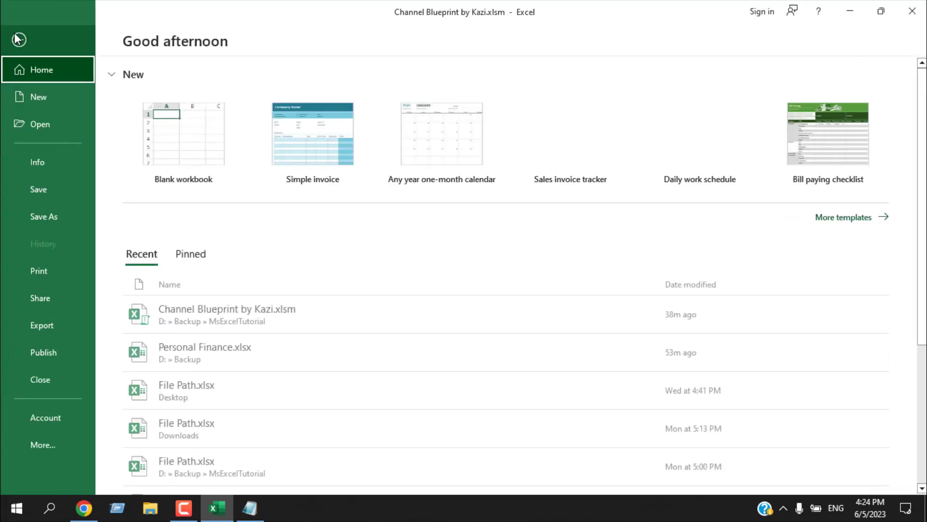
left_click(53, 325)
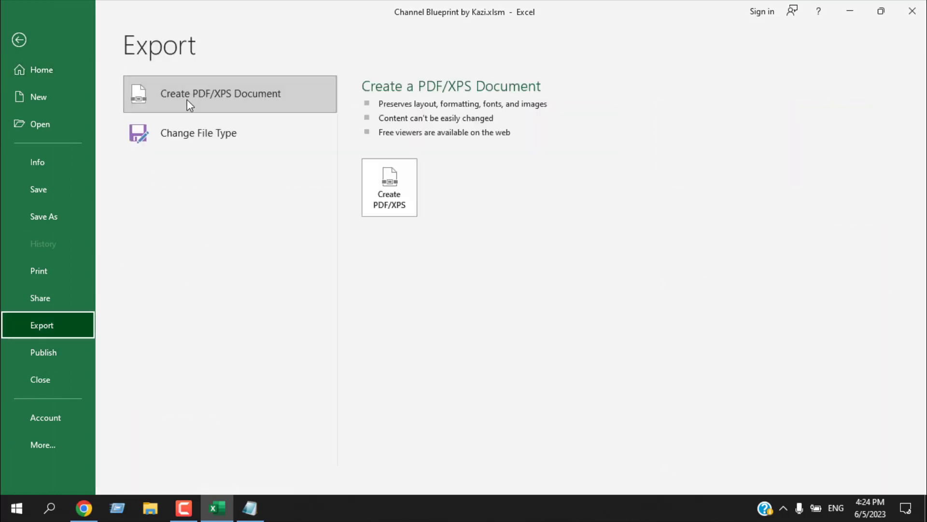
left_click(245, 101)
left_click(389, 191)
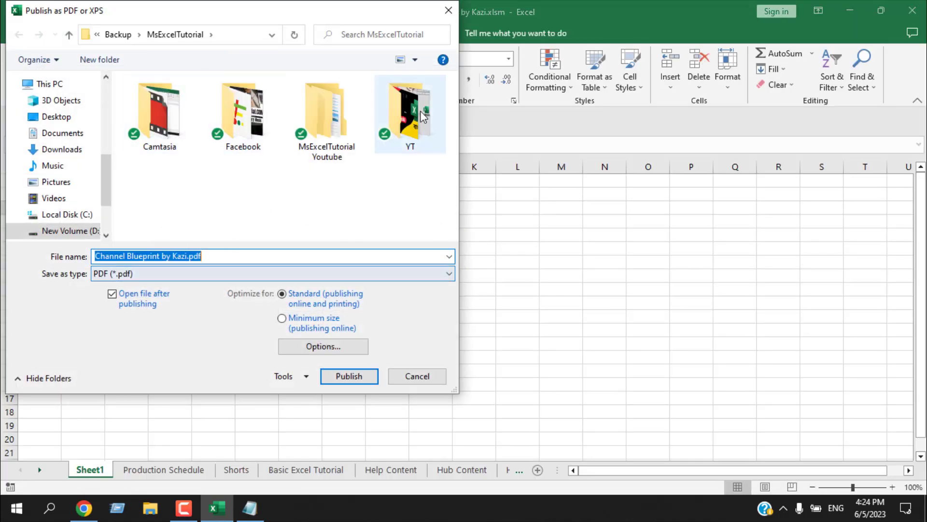
key("Escape")
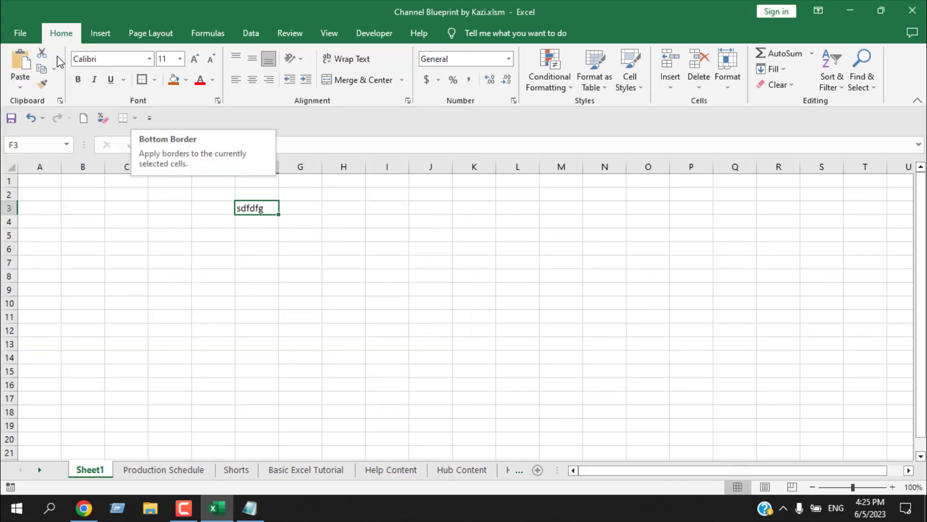
left_click(34, 39)
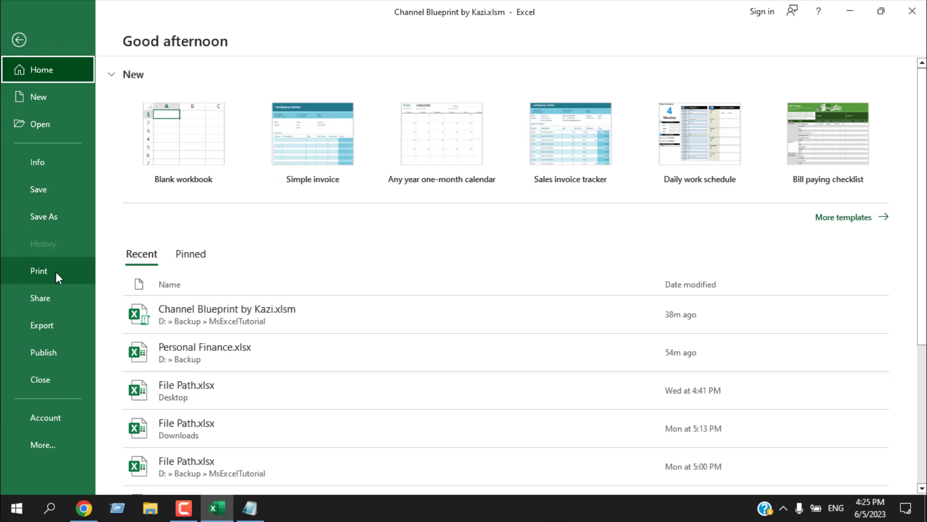
left_click(18, 40)
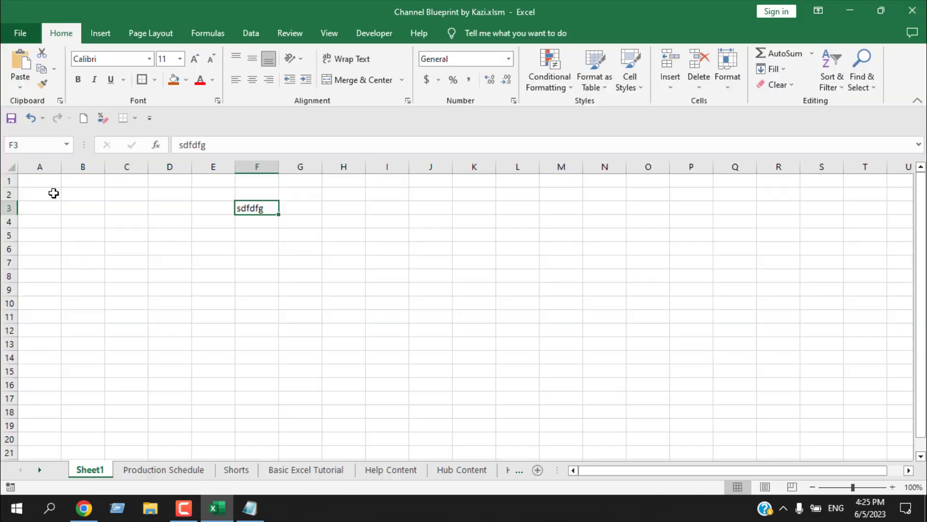
Step: Add Publish as PDF or XPS from the File Tab commands to the Quick Access Toolbar, and test it there without publishing
left_click(150, 118)
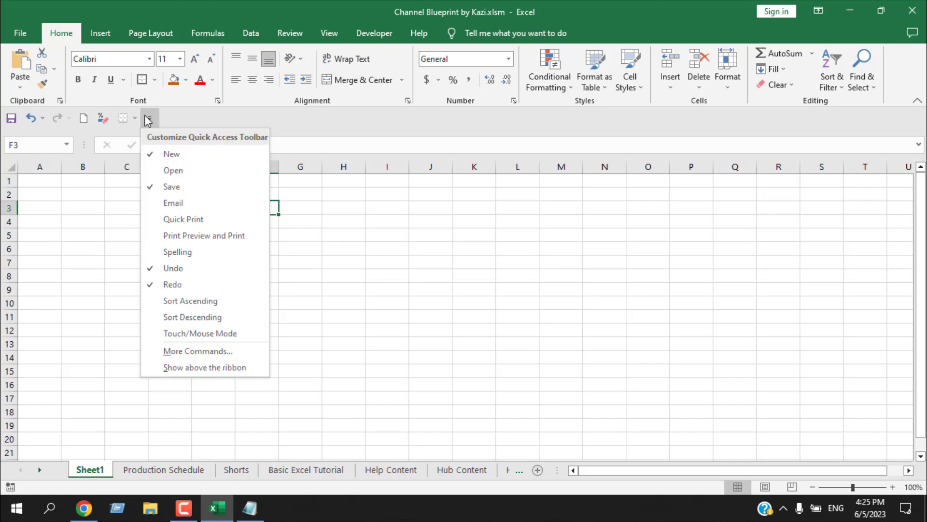
left_click(183, 349)
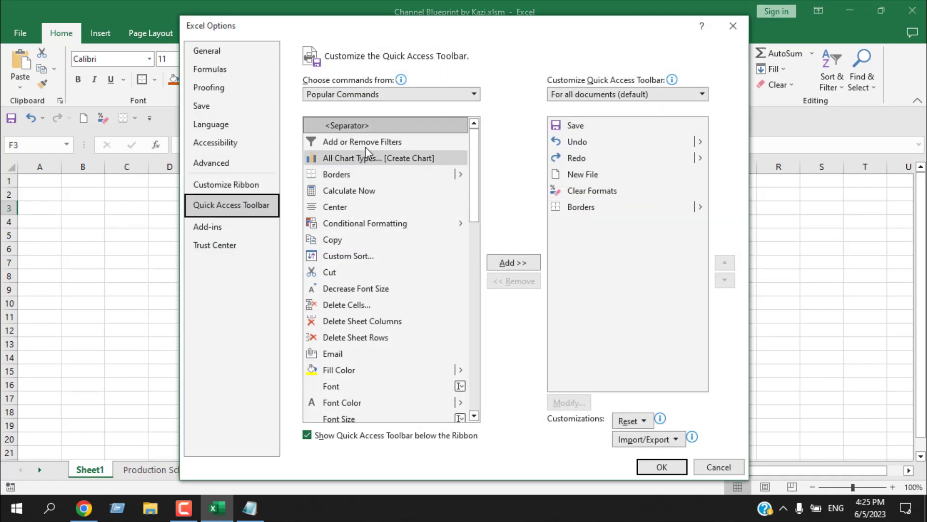
left_click(375, 95)
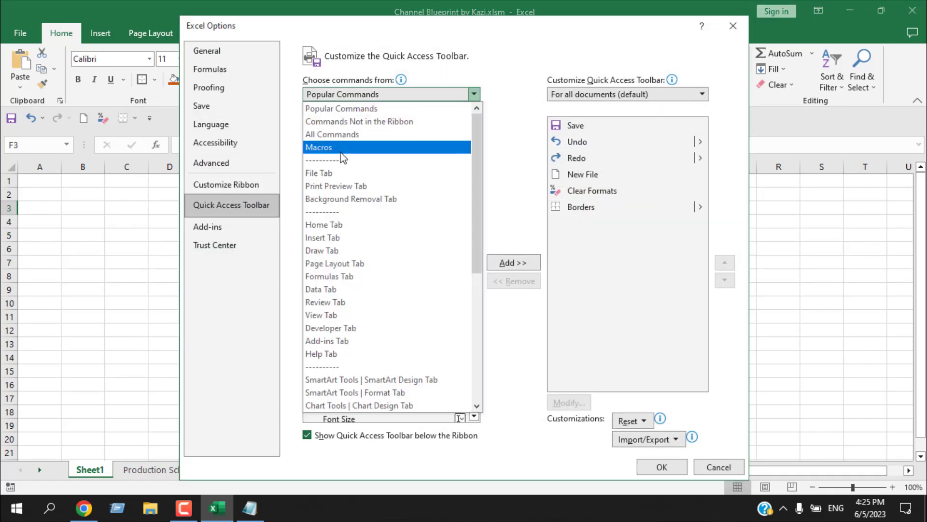
left_click(338, 173)
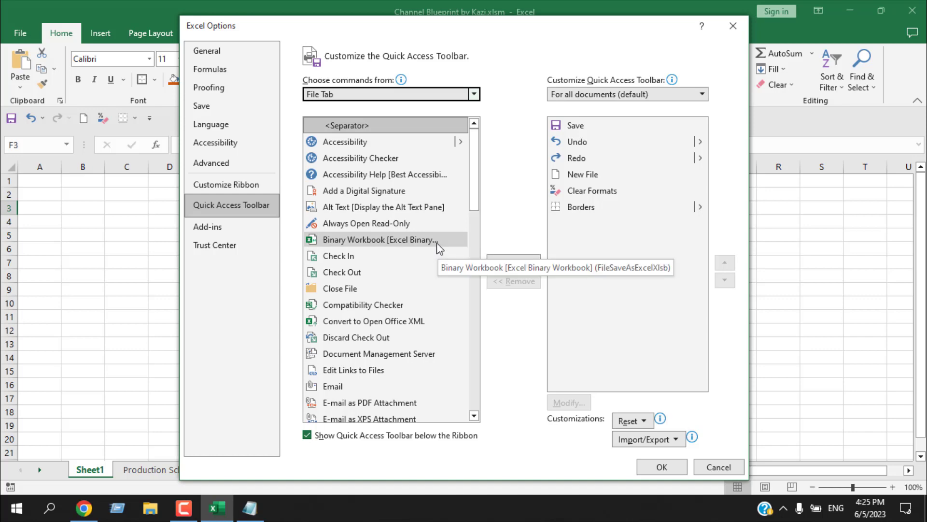
scroll(371, 255, "down", 4)
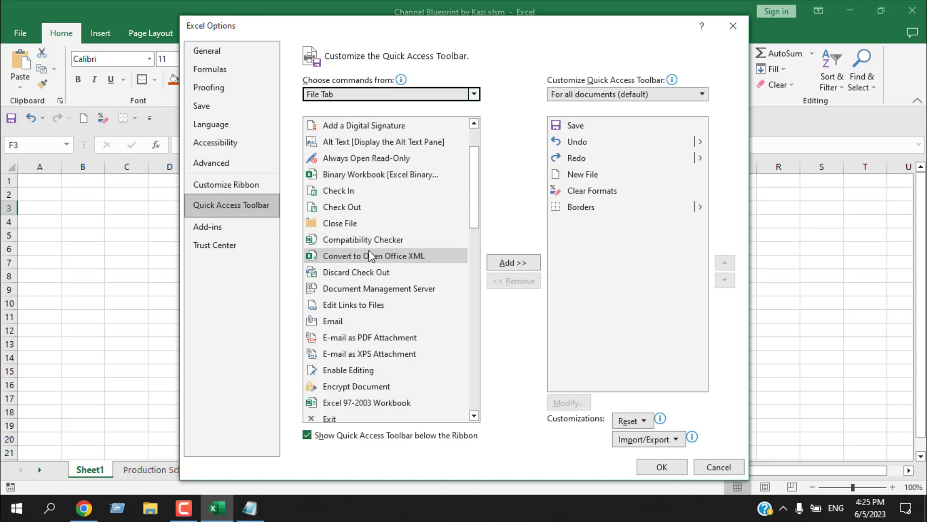
scroll(371, 256, "down", 8)
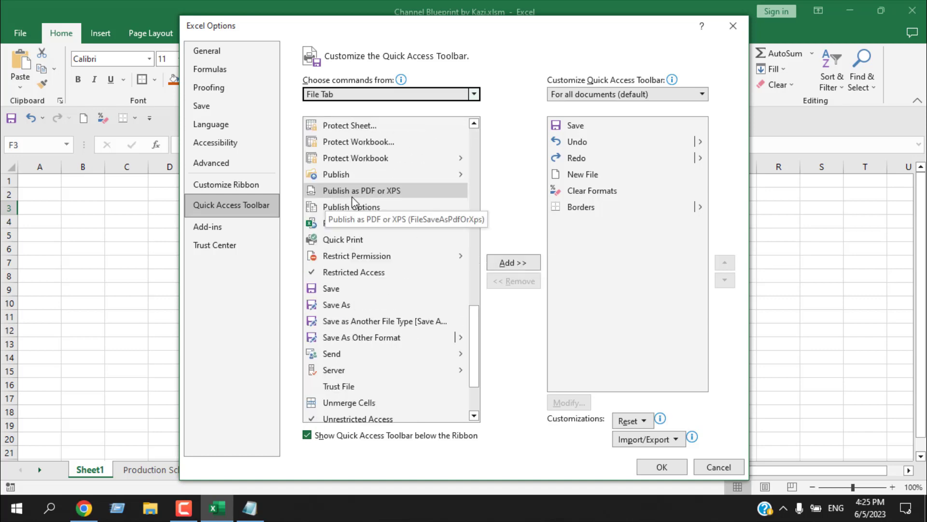
left_click(395, 191)
left_click(524, 262)
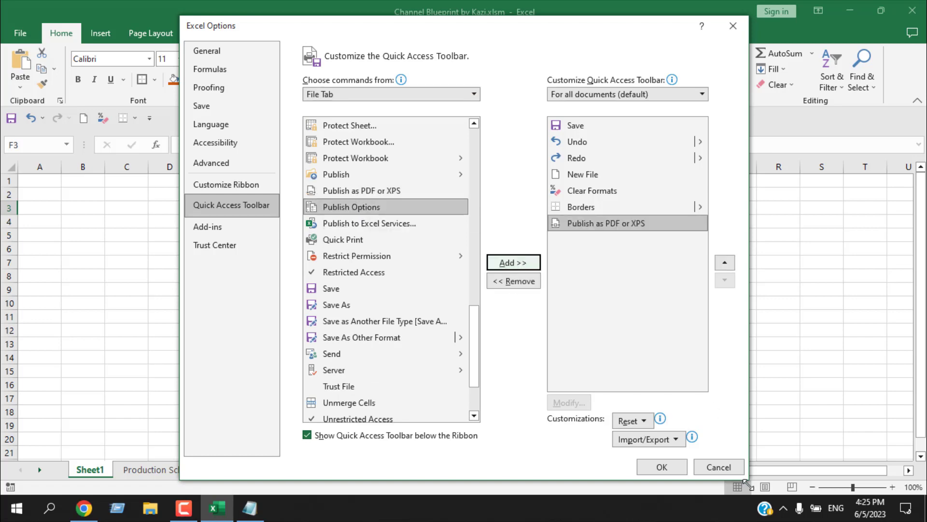
left_click(660, 466)
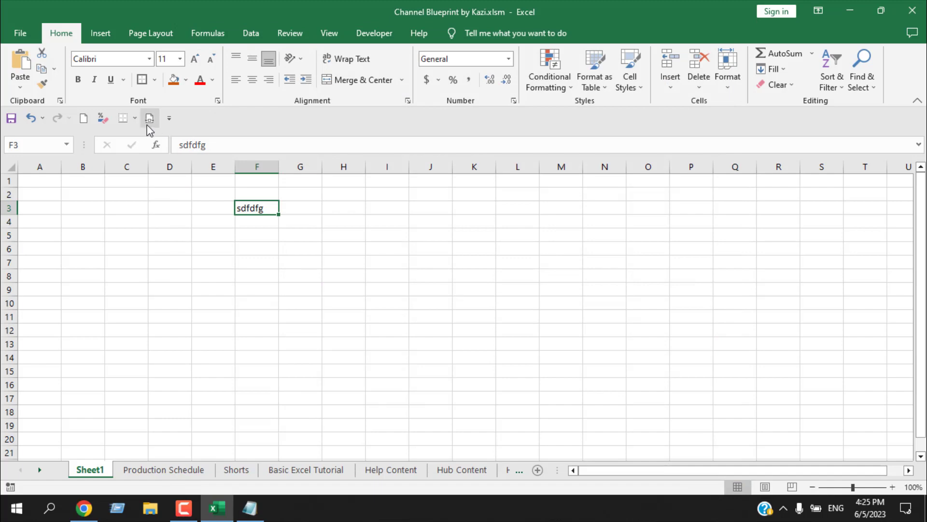
left_click(150, 119)
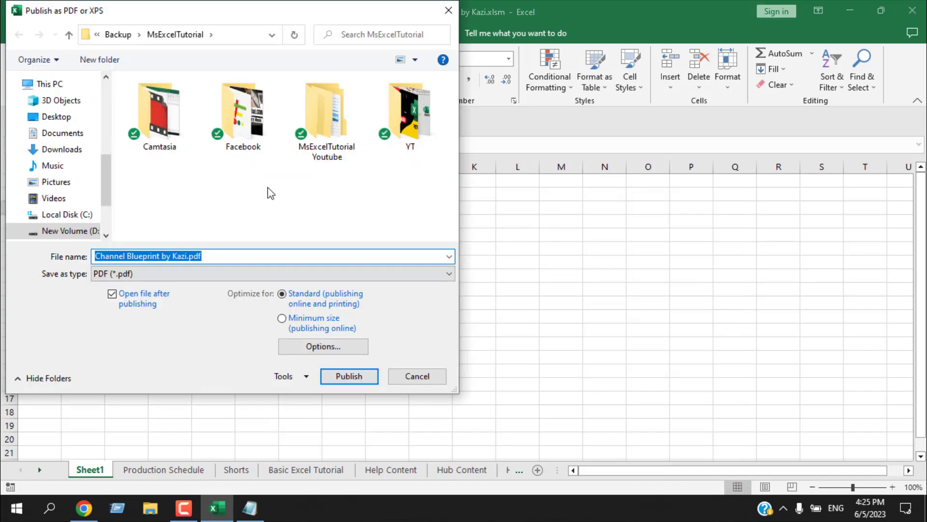
left_click(417, 376)
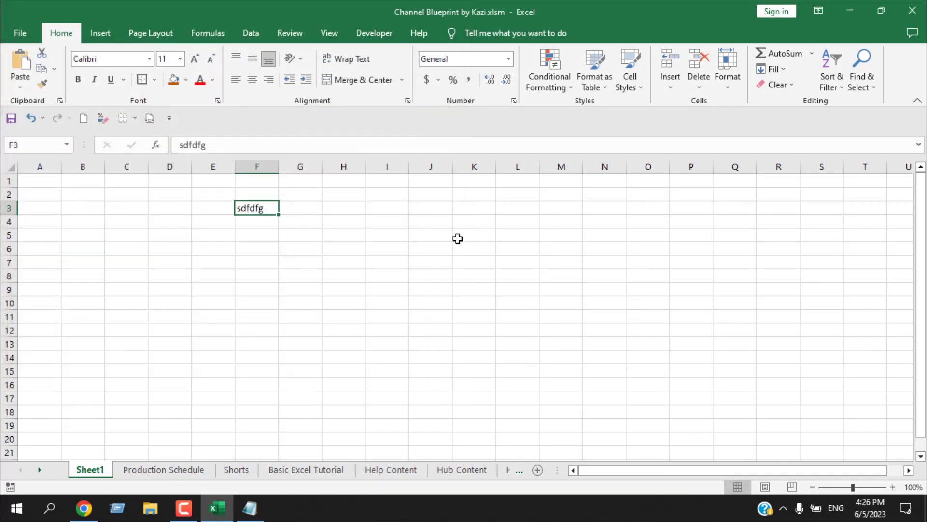
Step: Select cell J5 and add the AddCheckBoxes macro to the Quick Access Toolbar through Excel Options
left_click(417, 238)
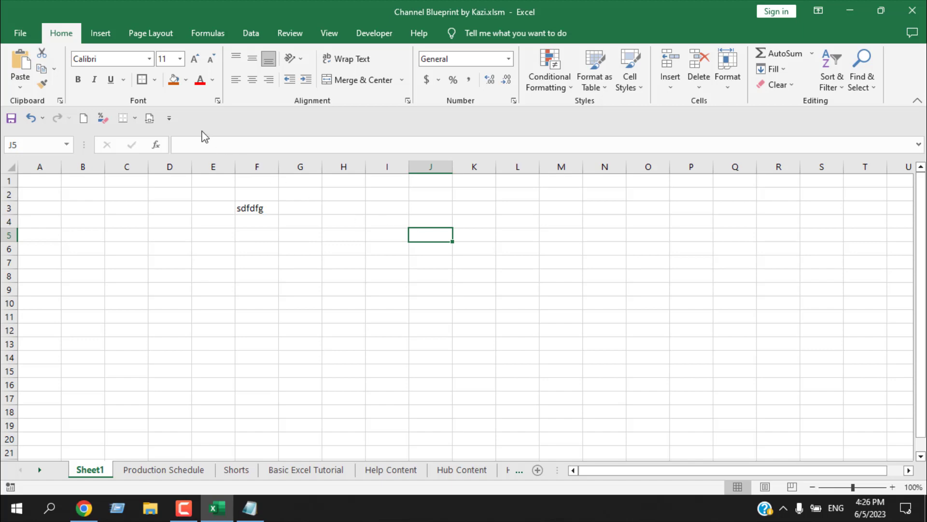
left_click(170, 118)
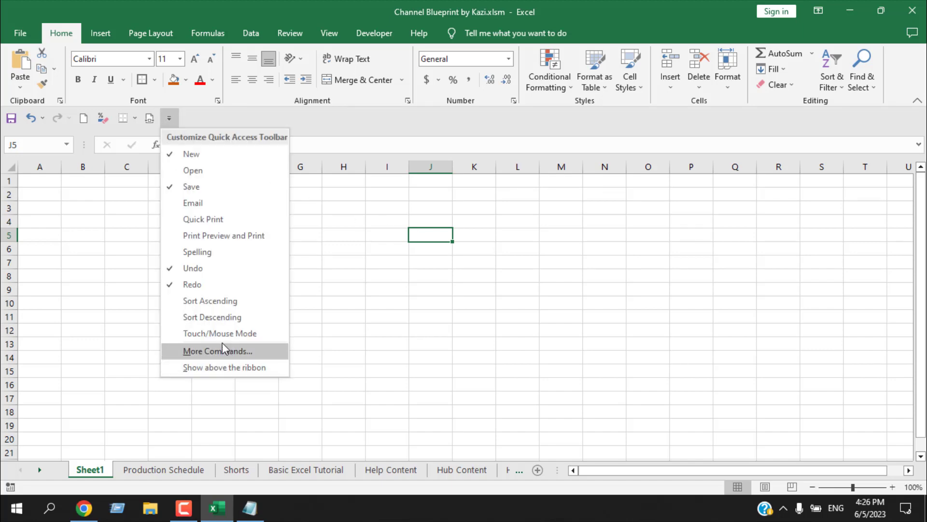
left_click(219, 351)
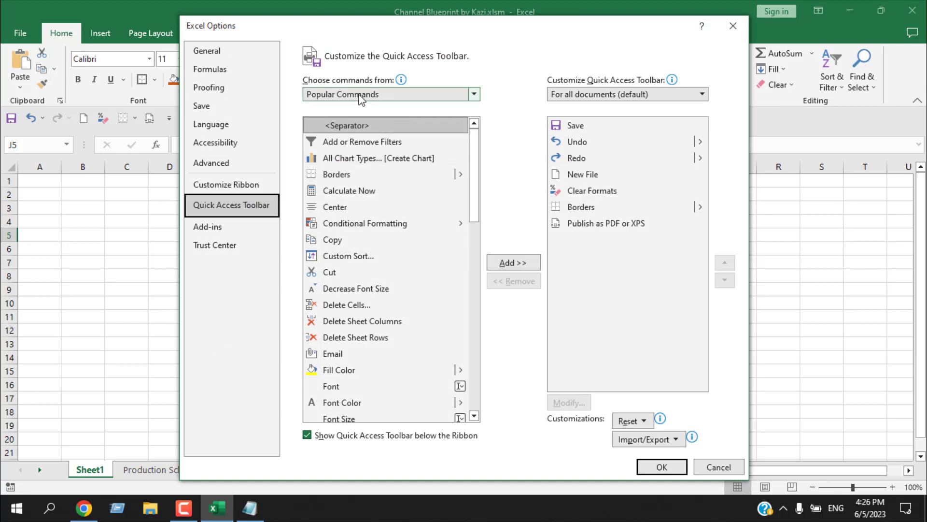
left_click(355, 95)
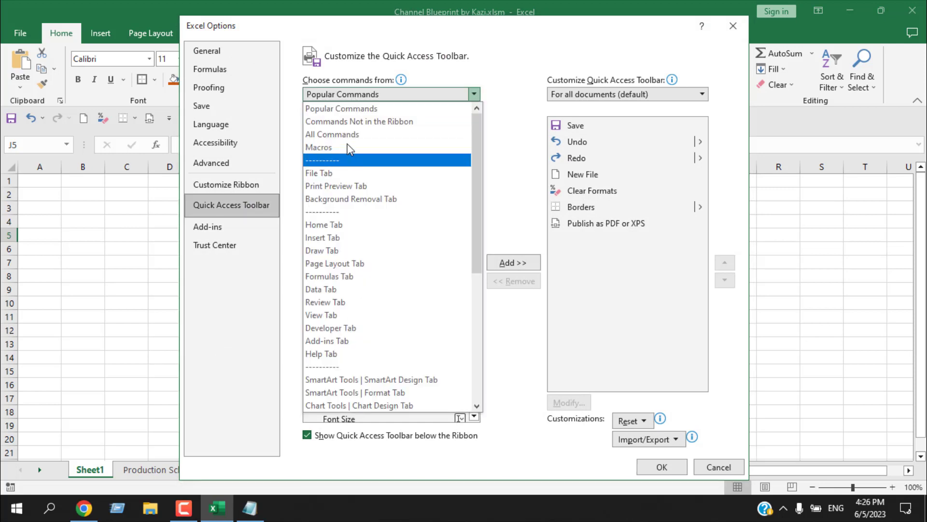
key("Escape")
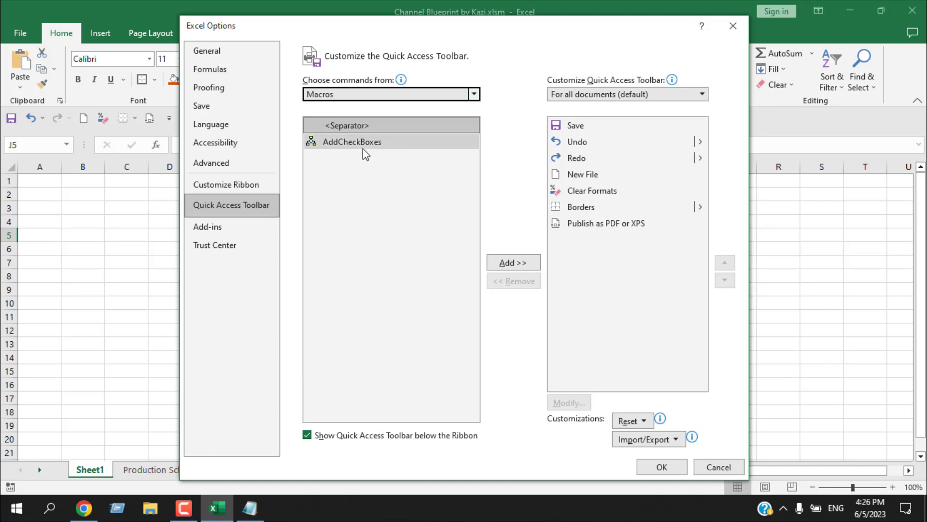
left_click(331, 142)
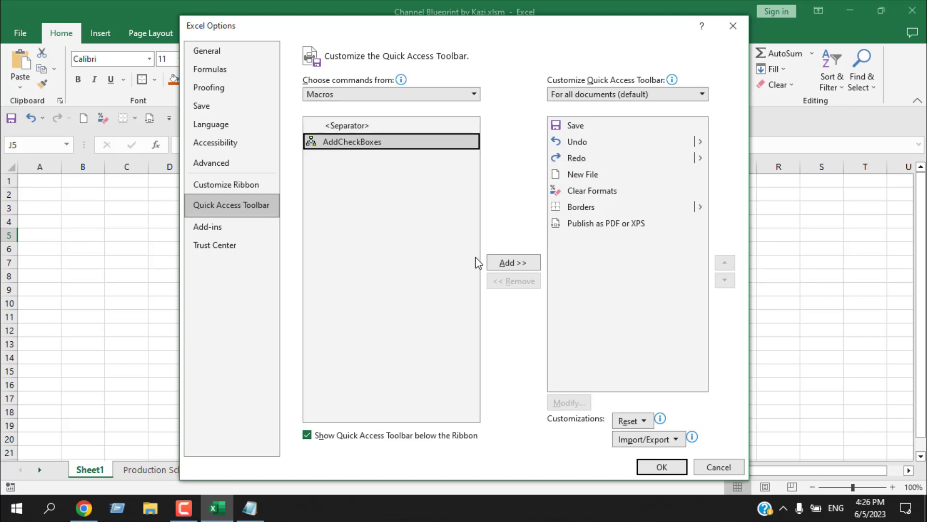
left_click(509, 266)
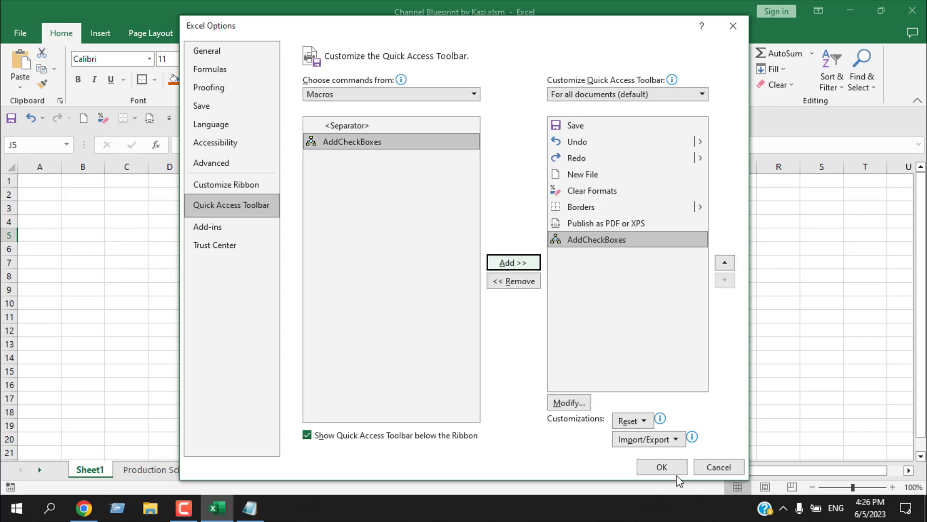
left_click(673, 471)
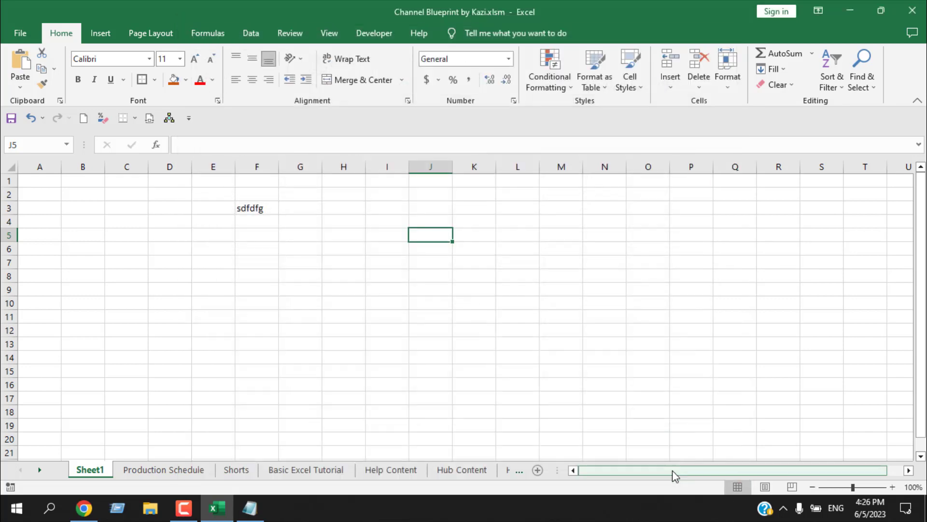
Step: Run the AddCheckBoxes macro from the Quick Access Toolbar to insert a checkbox in cell J5
left_click(173, 123)
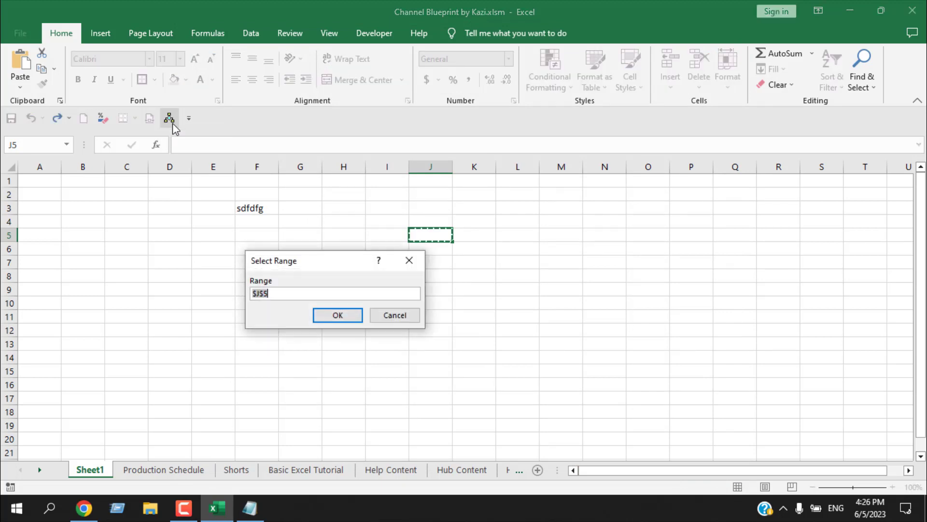
left_click(337, 316)
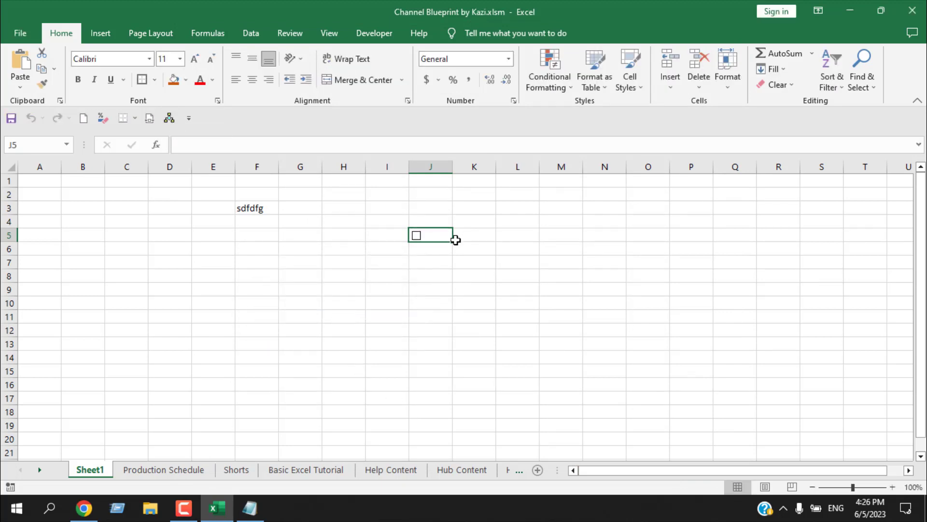
left_click(428, 262)
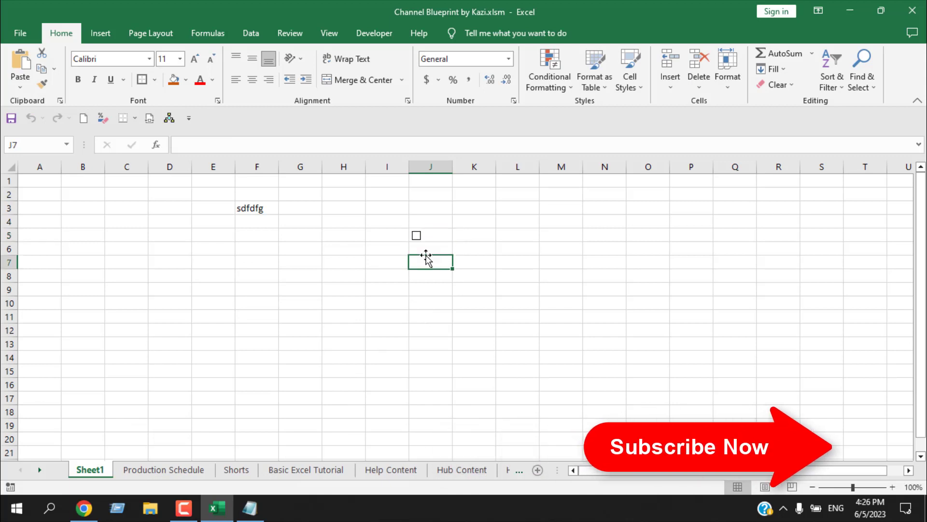
Step: Test the checkbox in J5 by ticking and clearing it several times, leaving it unticked, and select cell F9
left_click(416, 237)
left_click(416, 237)
left_click(416, 236)
left_click(415, 236)
left_click(416, 237)
left_click(416, 237)
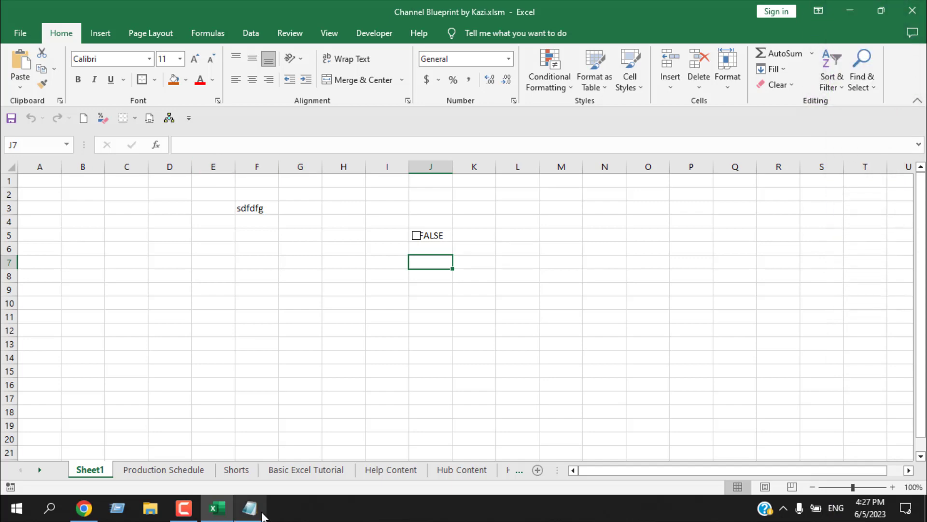
left_click(251, 293)
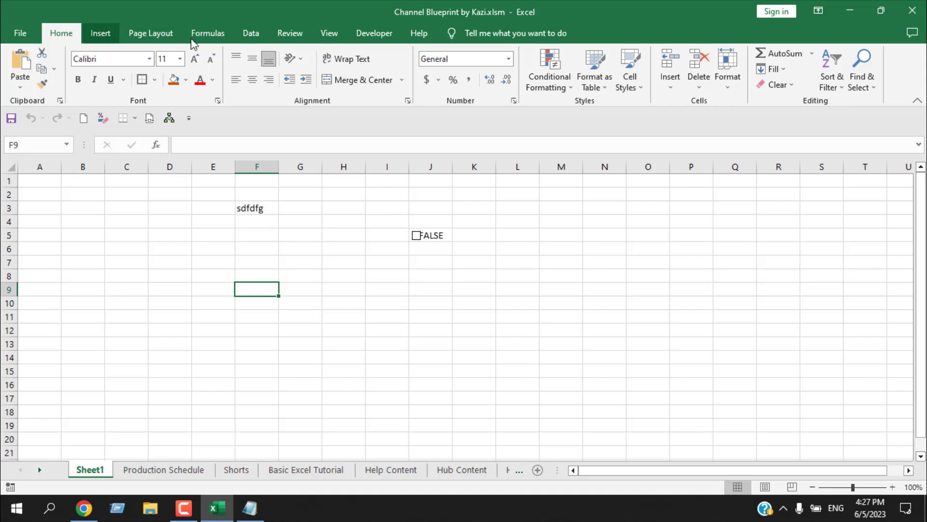
Step: Examine the Insert, Page Layout, Formulas, Data, Review, View and Developer ribbon commands, and return to the Home commands
left_click(100, 33)
left_click(150, 33)
left_click(207, 32)
left_click(251, 32)
left_click(290, 33)
left_click(329, 33)
left_click(374, 33)
left_click(61, 38)
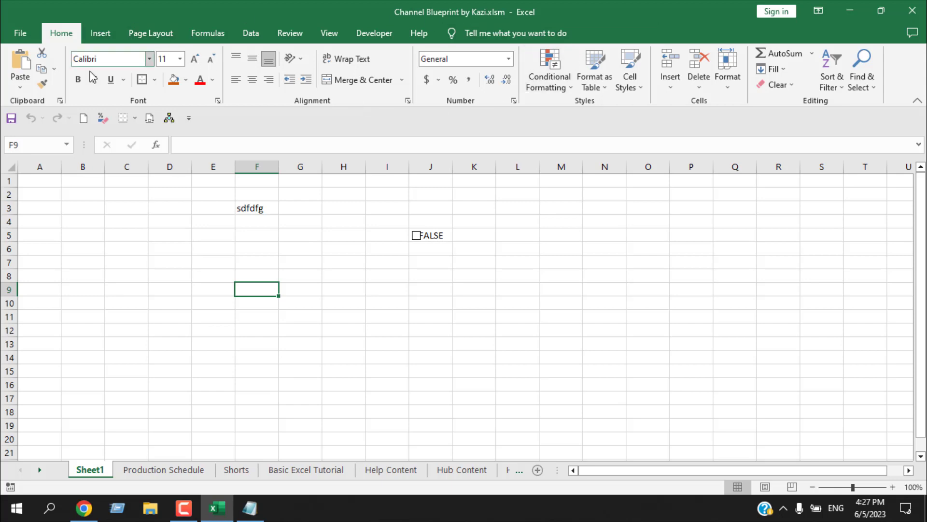
Step: Add the Calculator command from All Commands to the Quick Access Toolbar, then test it by opening and closing the calculator
left_click(192, 125)
left_click(263, 352)
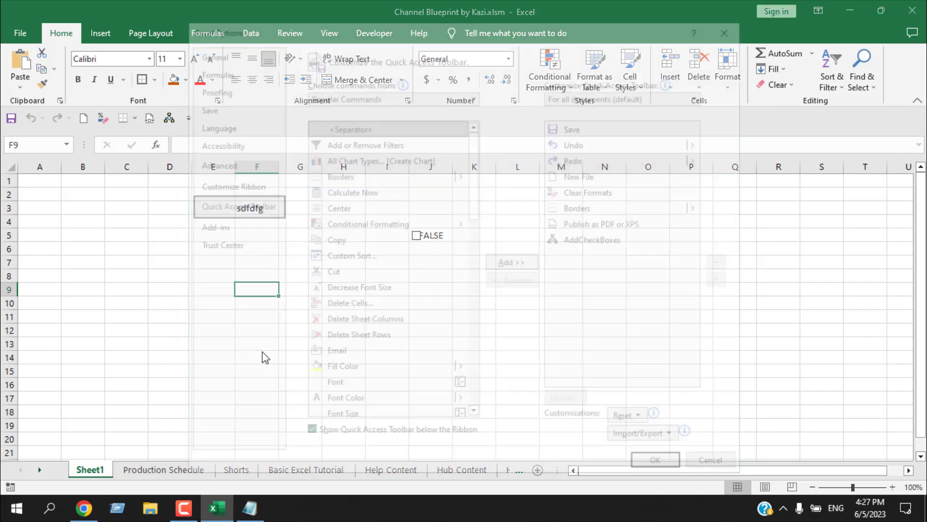
left_click(381, 96)
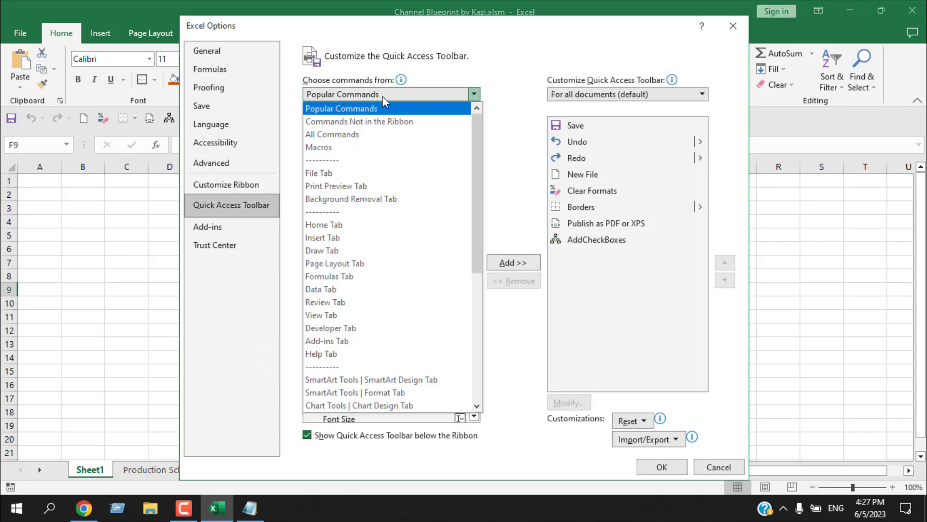
left_click(353, 137)
scroll(344, 198, "down", 20)
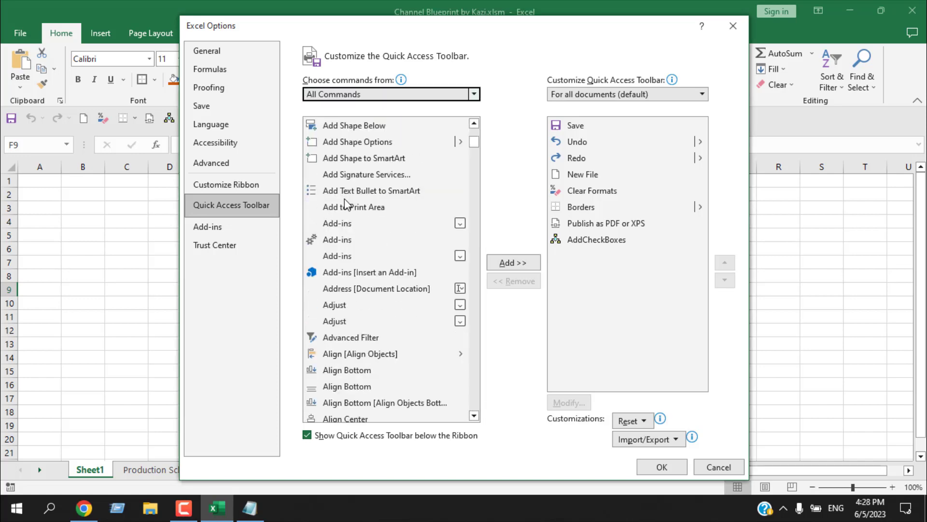
scroll(344, 196, "down", 20)
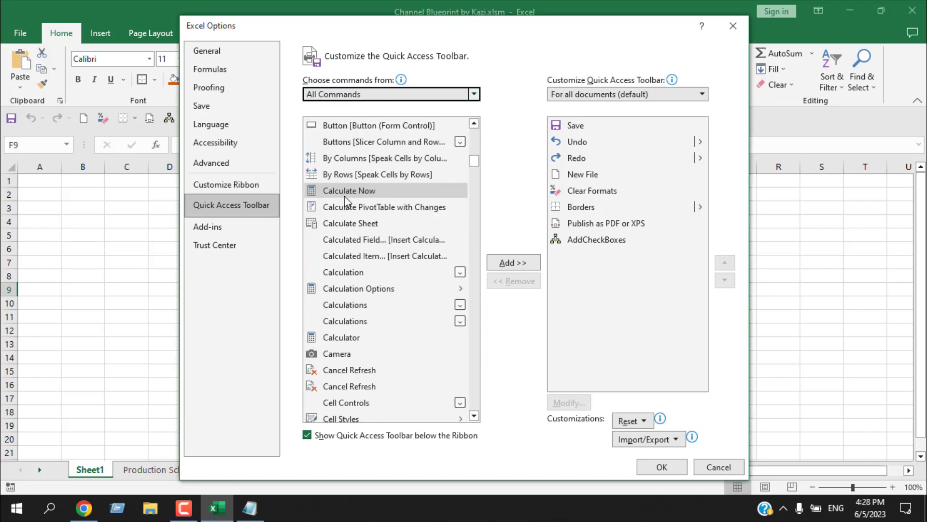
scroll(344, 195, "up", 1)
scroll(344, 196, "up", 1)
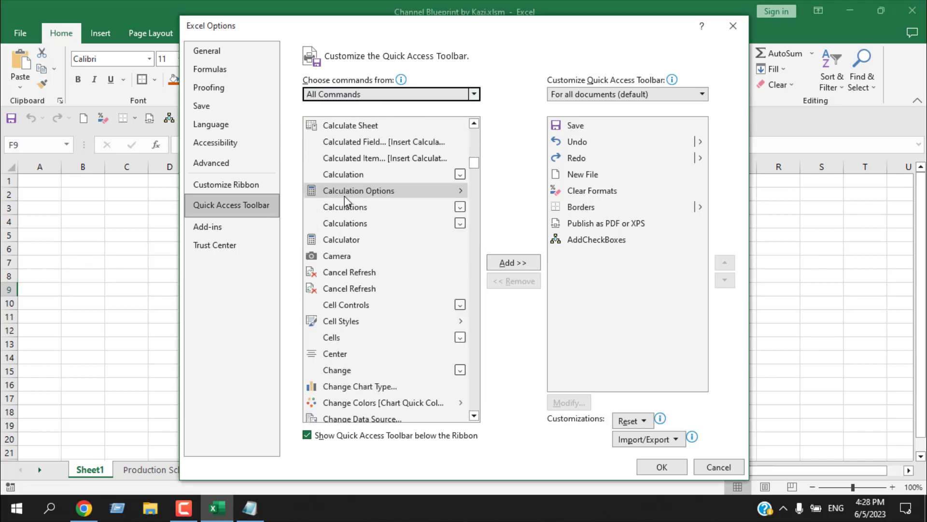
left_click(340, 240)
left_click(509, 263)
key("Return")
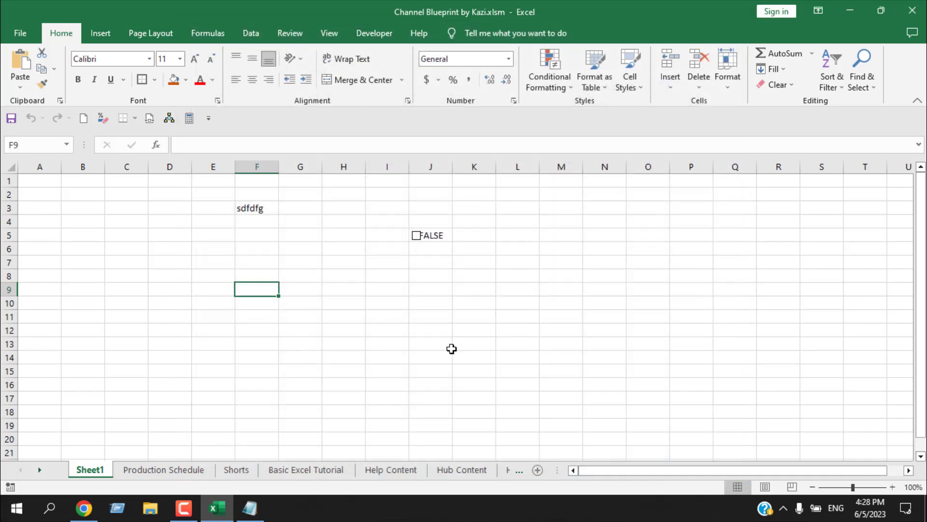
left_click(190, 123)
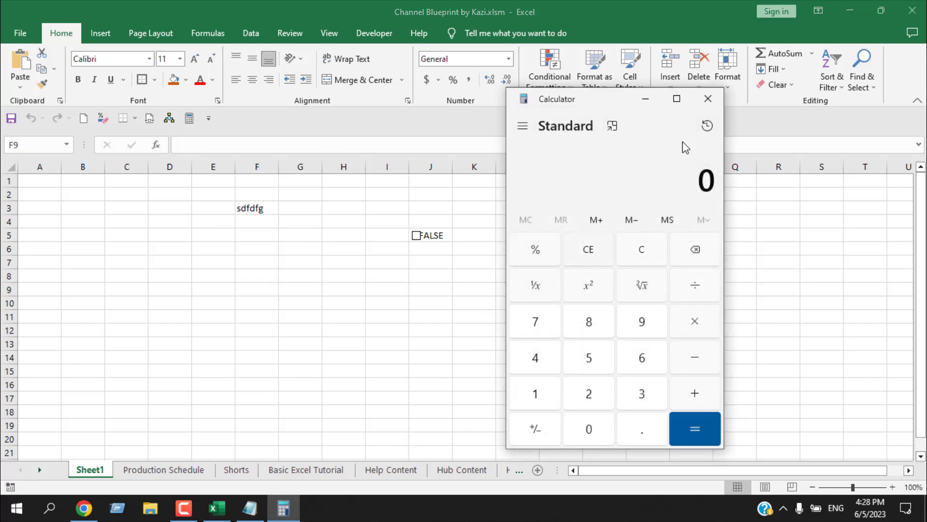
left_click(708, 98)
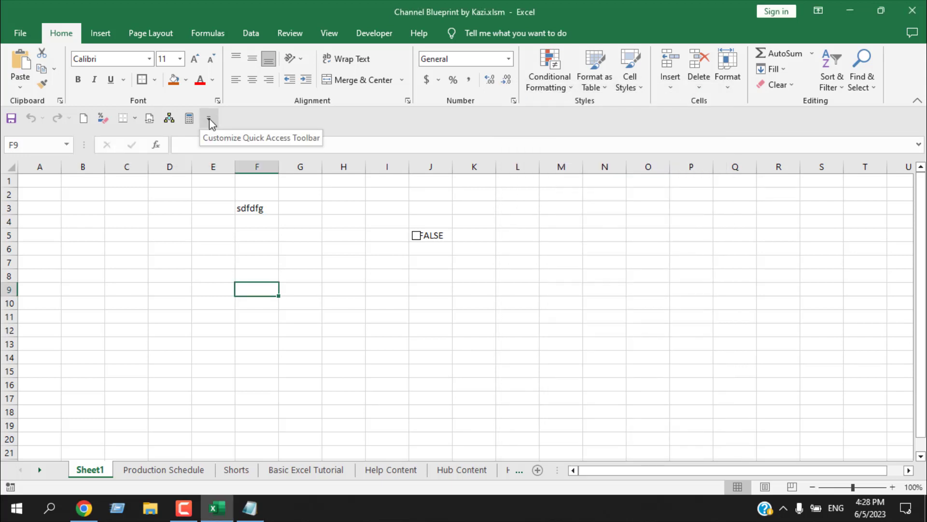
Step: Change the symbol of the AddCheckBoxes button on the Quick Access Toolbar to the white square with a thick black outline
left_click(209, 118)
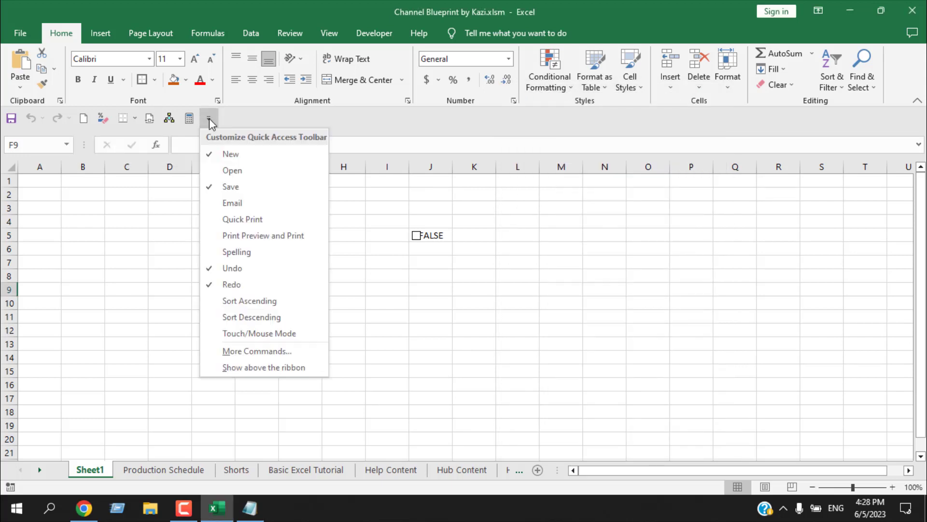
left_click(277, 356)
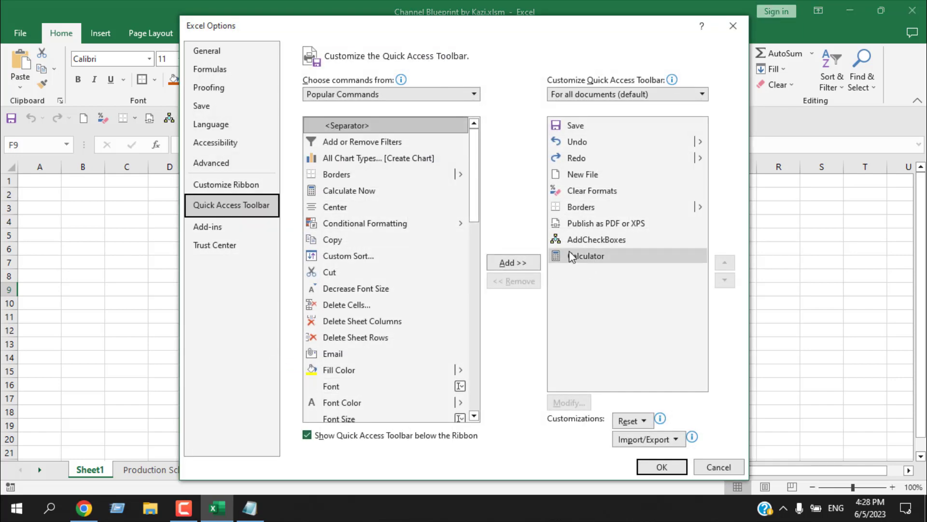
left_click(608, 244)
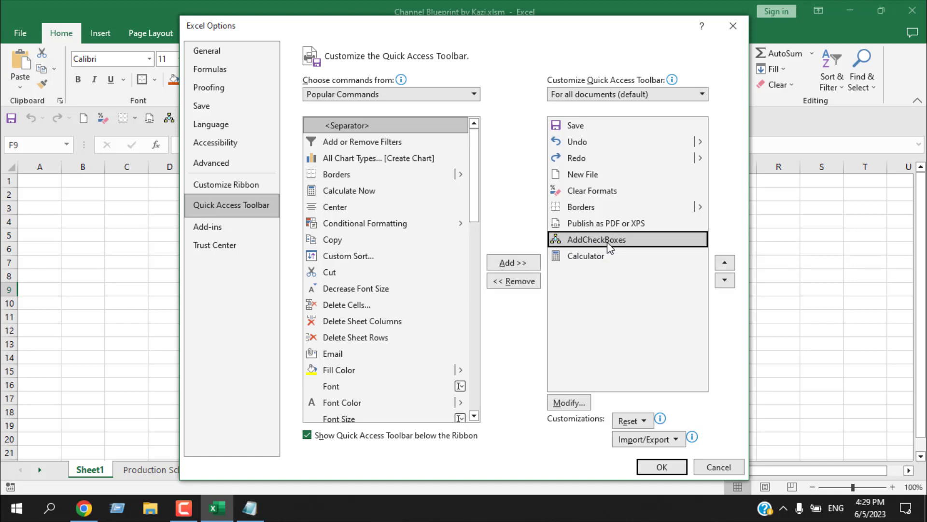
left_click(564, 406)
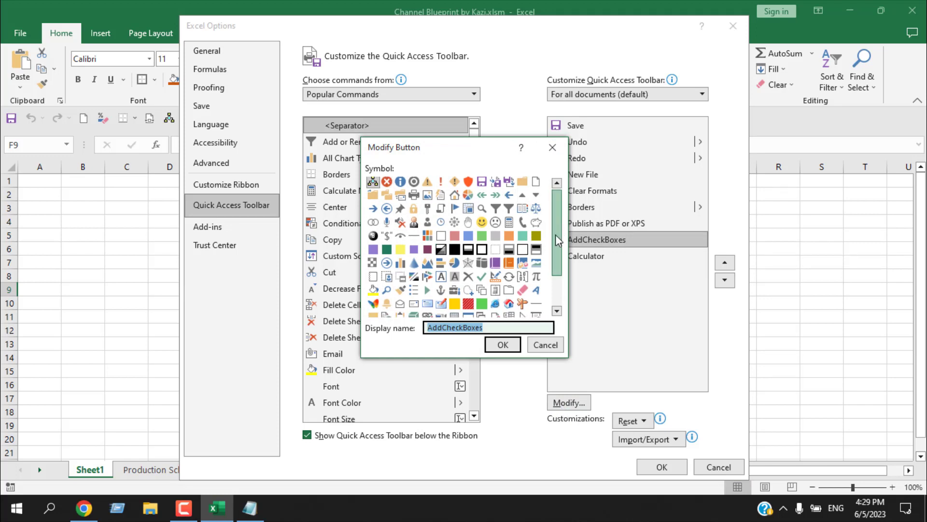
scroll(555, 275, "down", 2)
scroll(548, 231, "up", 2)
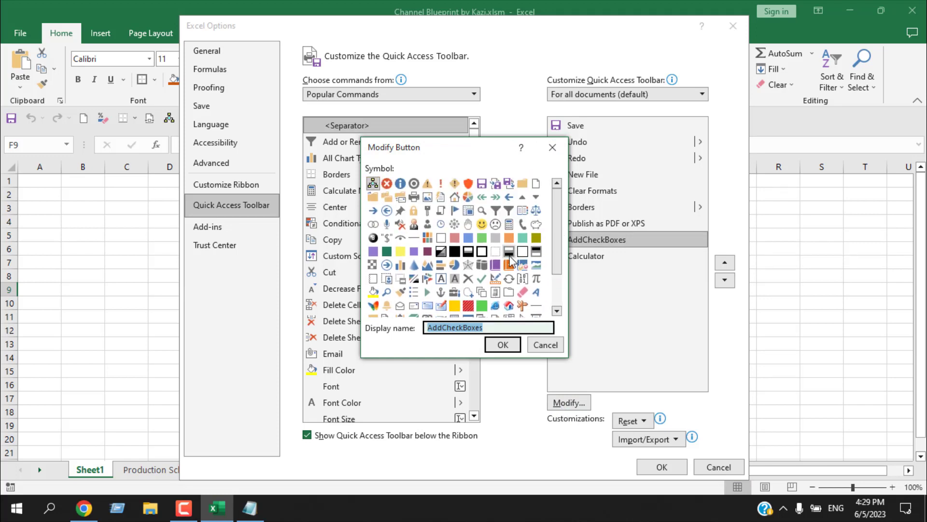
left_click(483, 252)
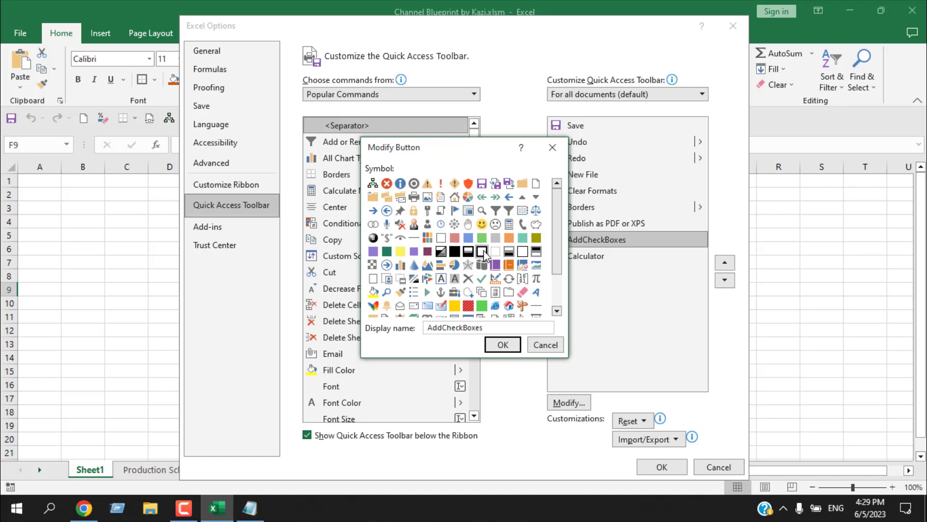
left_click(502, 344)
left_click(657, 467)
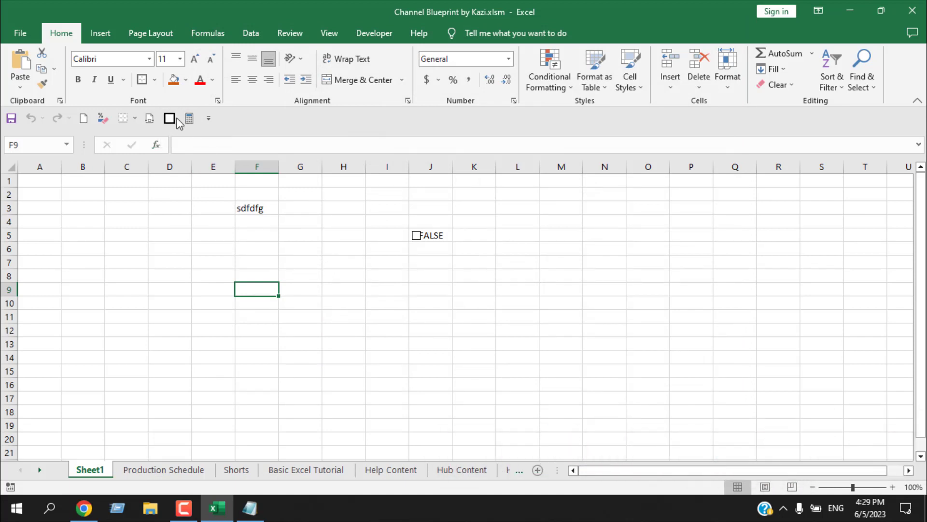
Step: Insert a checkbox in cell G6 with the AddCheckBoxes macro from the Quick Access Toolbar, then select cell H14
left_click(301, 247)
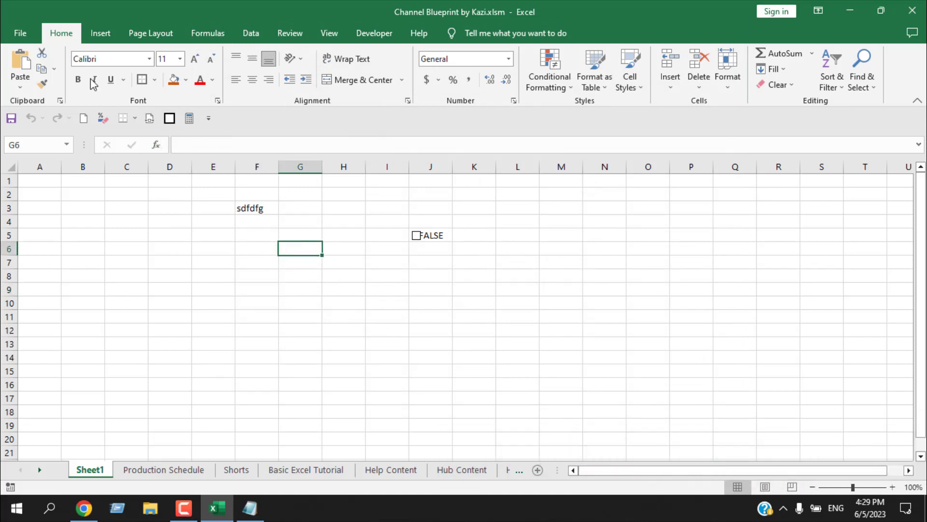
left_click(169, 118)
left_click(329, 315)
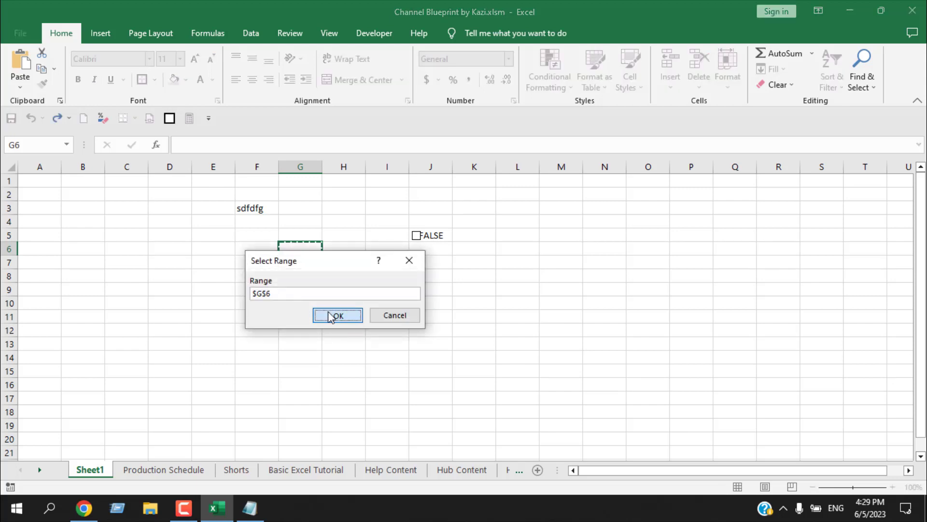
left_click(325, 358)
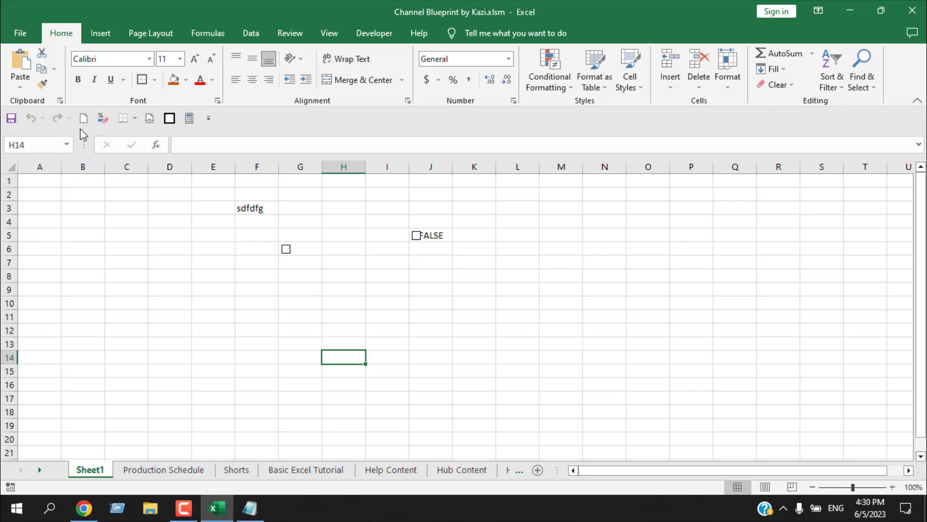
Step: Move Calculator up in the Quick Access Toolbar command order so it sits directly after Redo
left_click(209, 123)
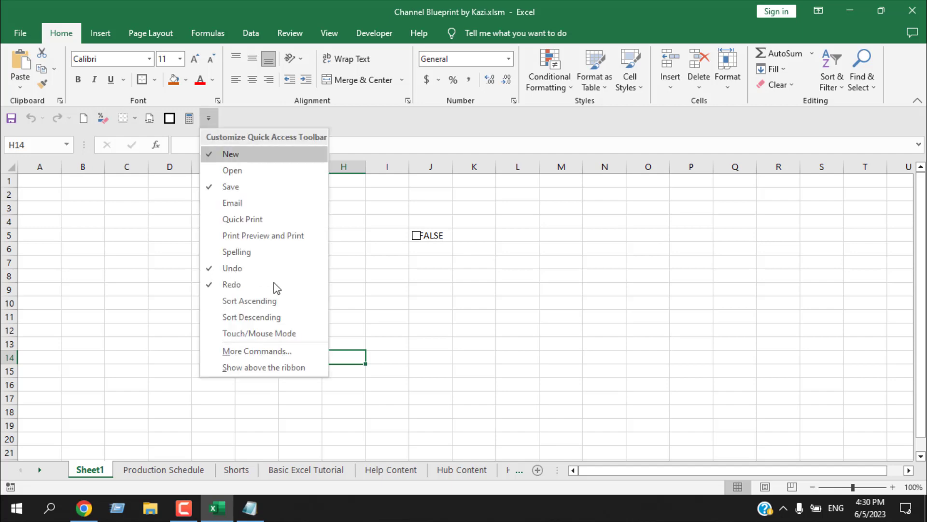
left_click(269, 351)
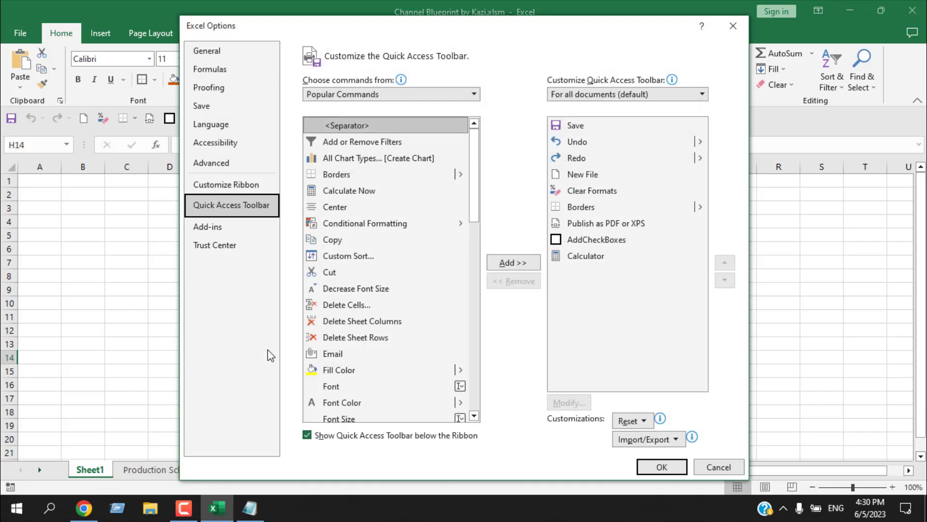
left_click(568, 259)
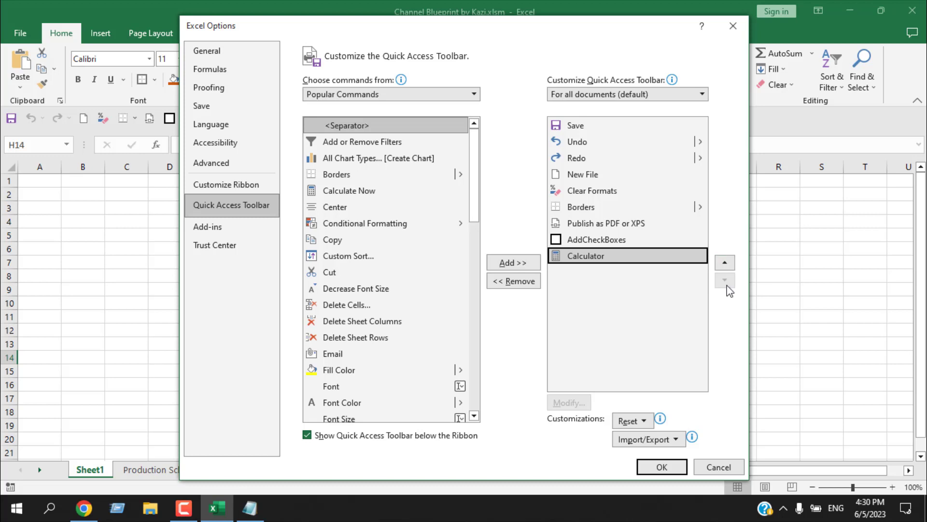
left_click(725, 263)
left_click(725, 263)
left_click(724, 263)
left_click(724, 263)
left_click(724, 263)
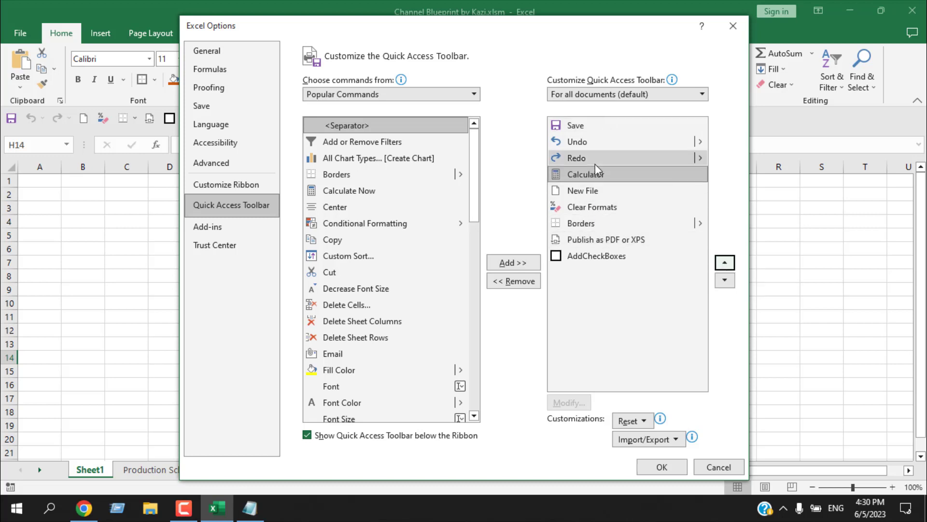
Step: Move New File to the end of the Quick Access Toolbar command order and apply the new arrangement
left_click(583, 191)
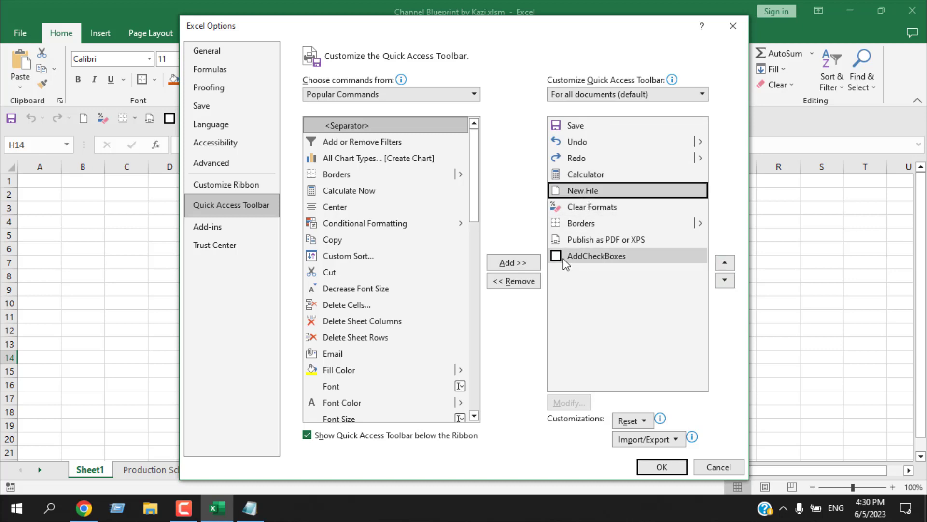
left_click(724, 281)
left_click(725, 281)
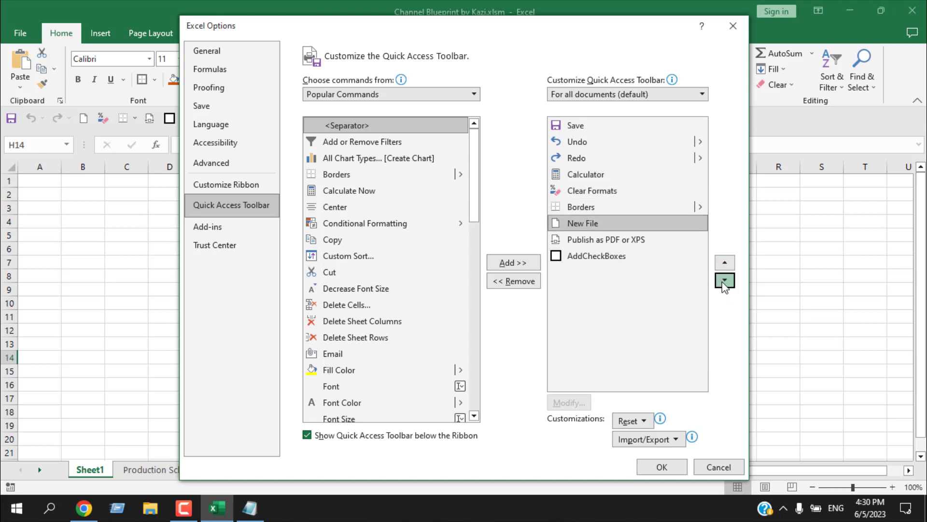
left_click(724, 281)
left_click(724, 281)
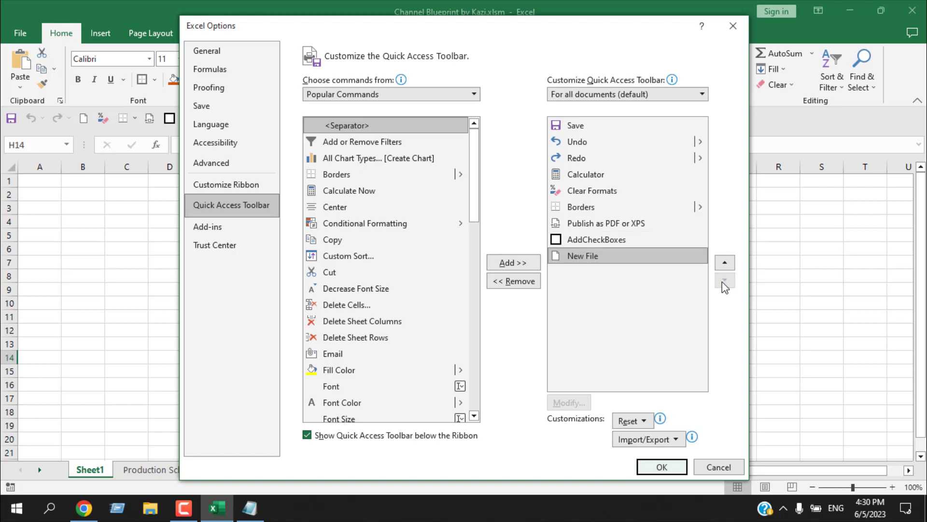
left_click(663, 467)
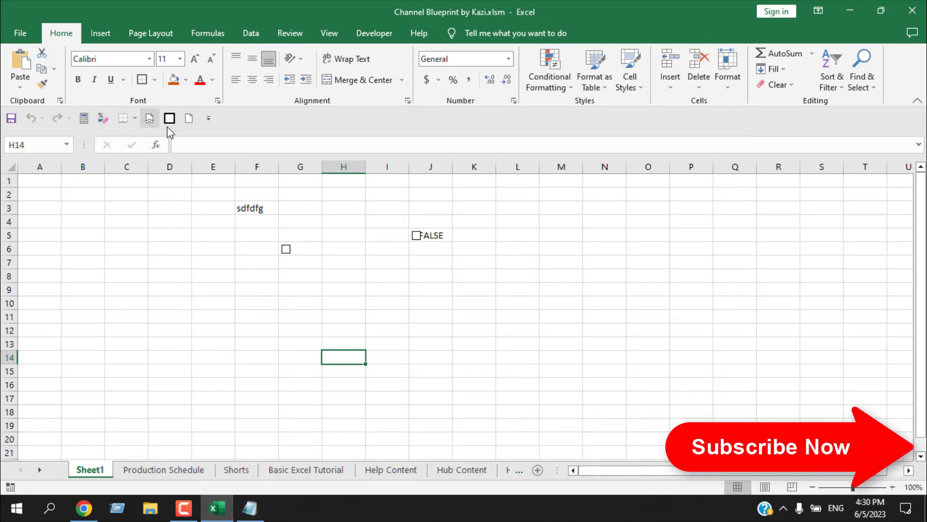
Step: Add a separator to the Quick Access Toolbar commands and place it between Redo and Calculator
left_click(208, 121)
left_click(257, 352)
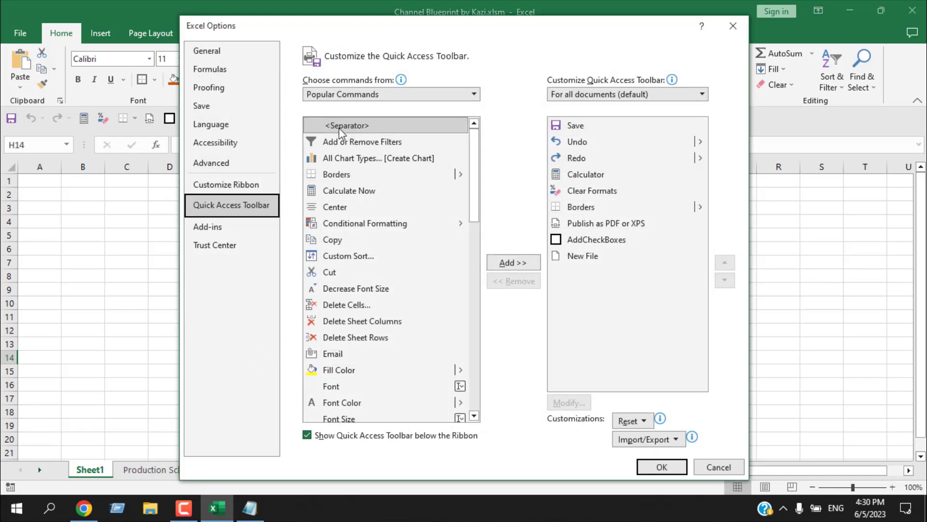
left_click(341, 125)
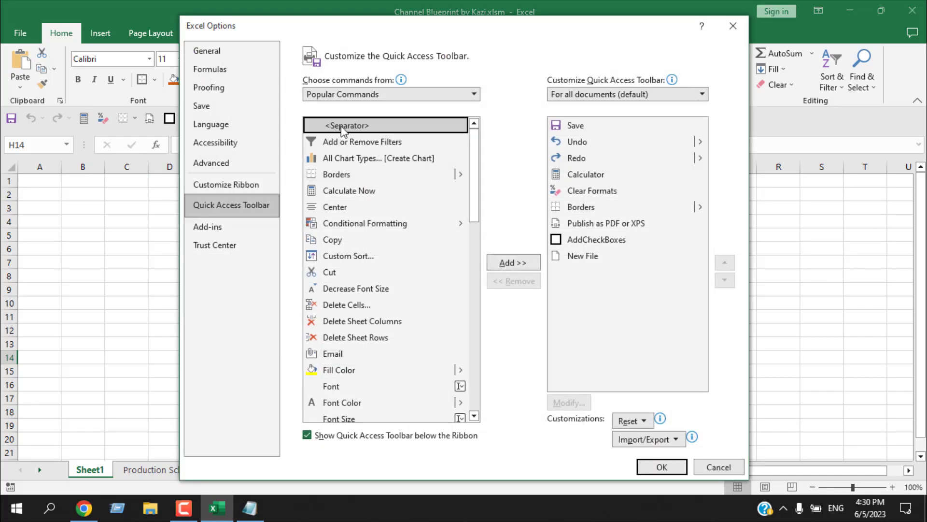
left_click(530, 263)
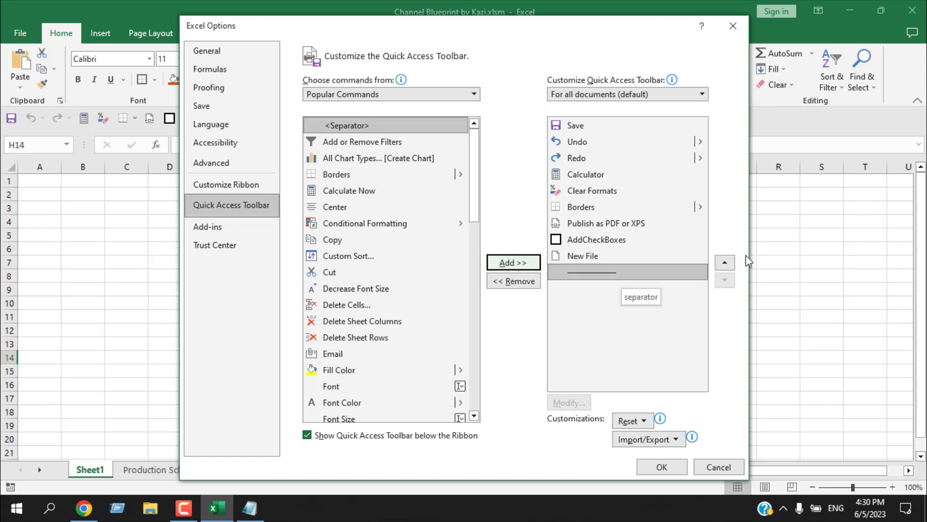
left_click(724, 263)
left_click(725, 263)
left_click(725, 263)
left_click(724, 263)
left_click(724, 263)
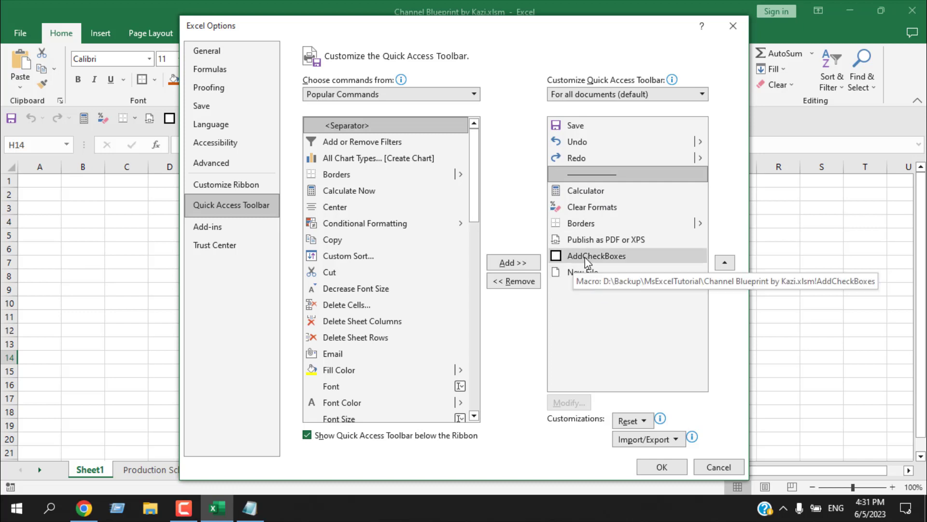
Step: Add a second separator between Publish as PDF or XPS and AddCheckBoxes and apply the toolbar changes
left_click(385, 126)
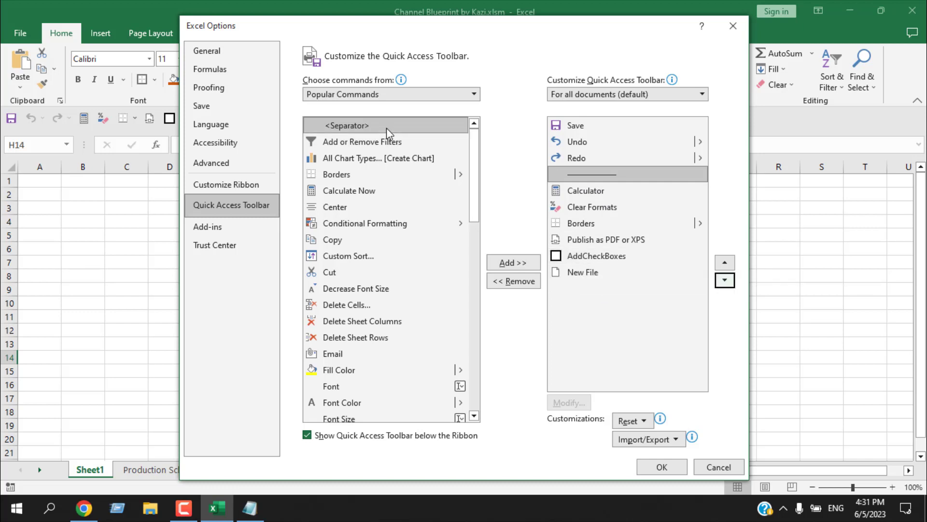
left_click(524, 263)
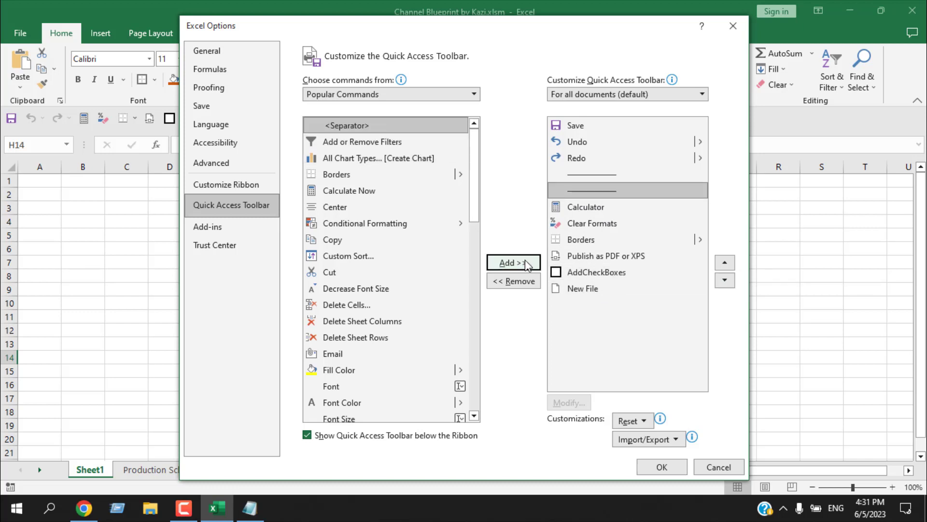
left_click(729, 283)
left_click(726, 281)
left_click(726, 281)
left_click(725, 281)
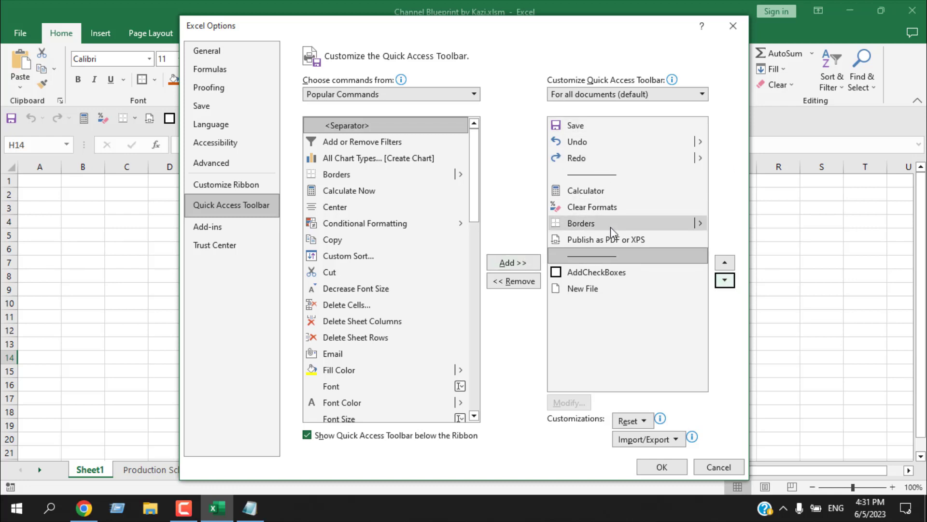
left_click(662, 466)
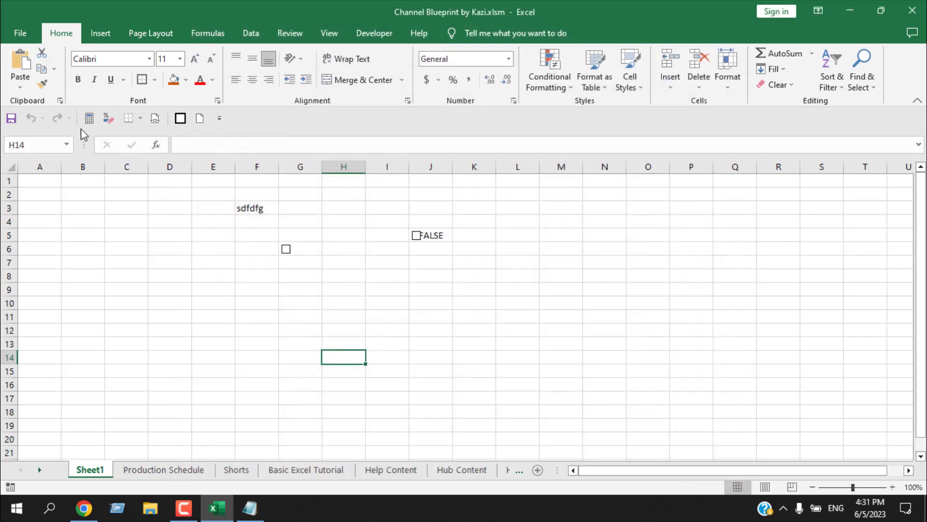
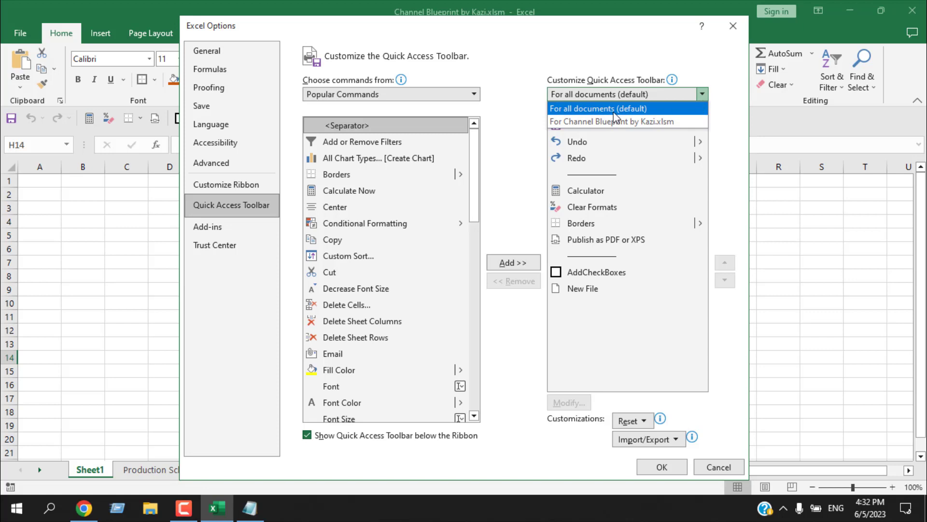
Step: Add the AddCheckBoxes macro to the Quick Access Toolbar for the Channel Blueprint workbook only
left_click(568, 112)
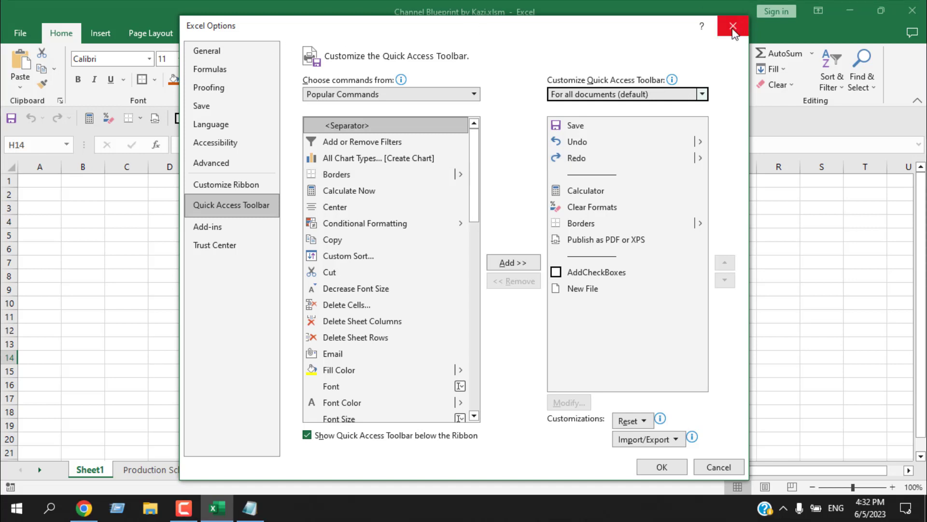
left_click_drag(532, 28, 542, 28)
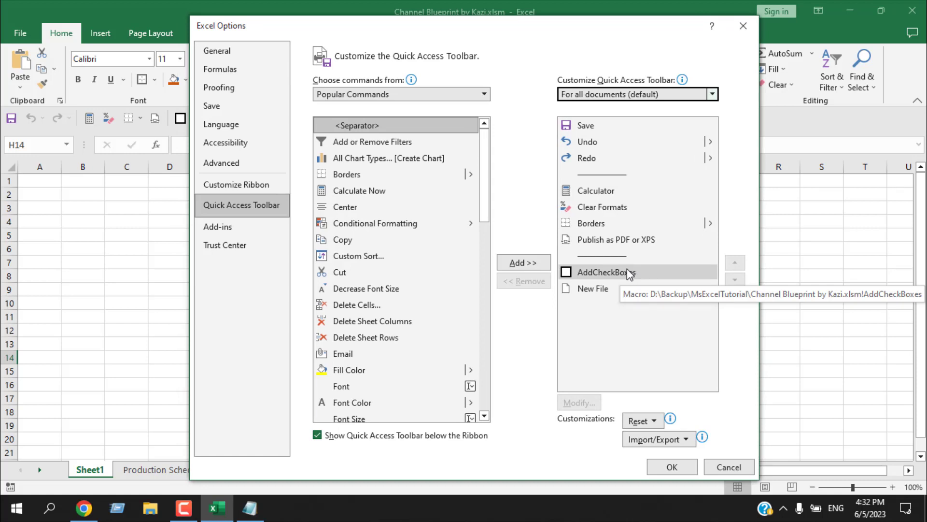
left_click(713, 95)
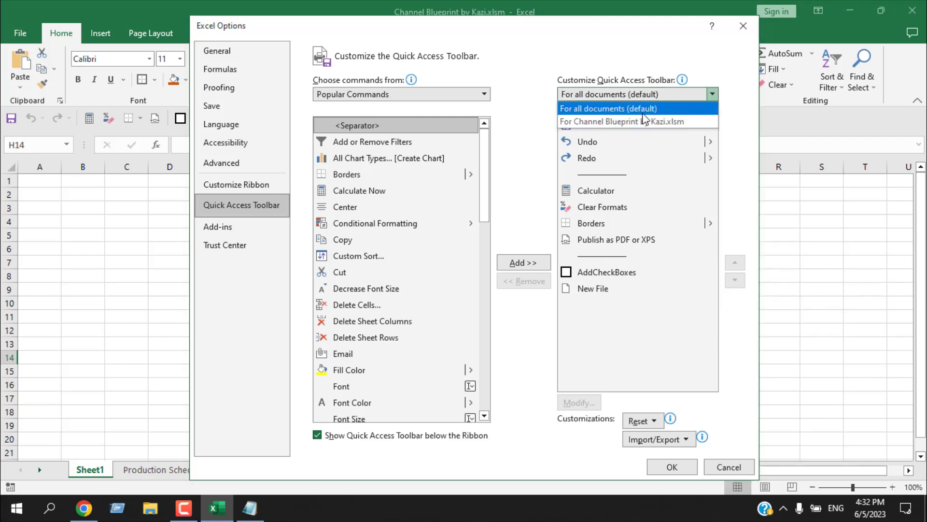
left_click(574, 127)
left_click(355, 94)
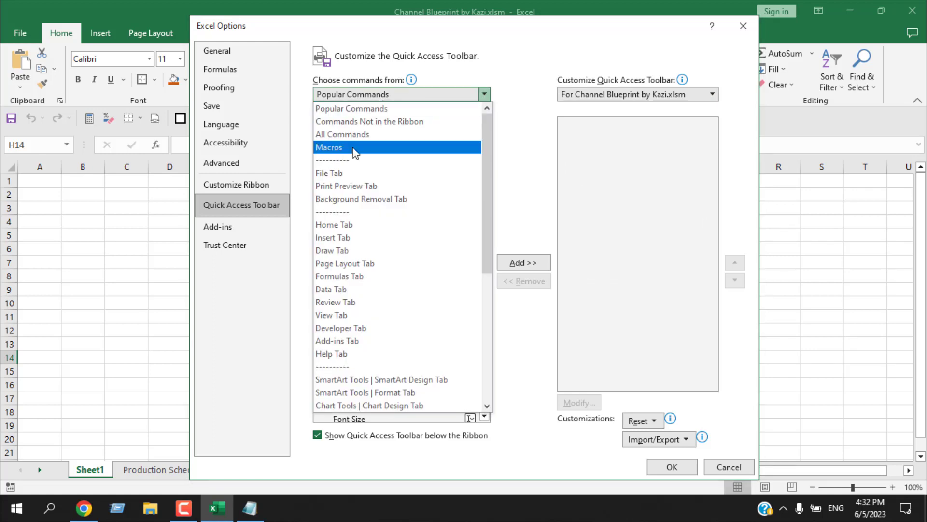
left_click(355, 148)
left_click(362, 142)
left_click(523, 262)
Step: Remove AddCheckBoxes from the Quick Access Toolbar for all documents, check the workbook-specific list and apply the changes
left_click(661, 95)
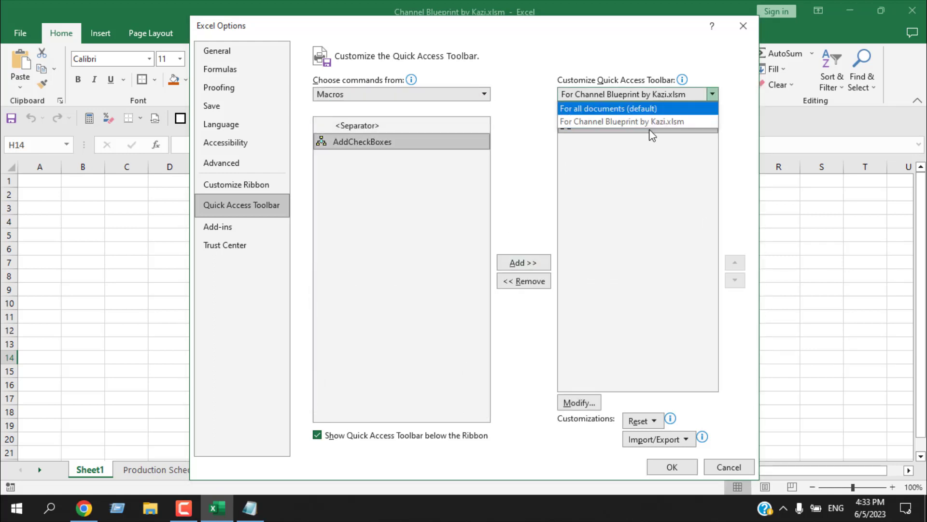
left_click(604, 111)
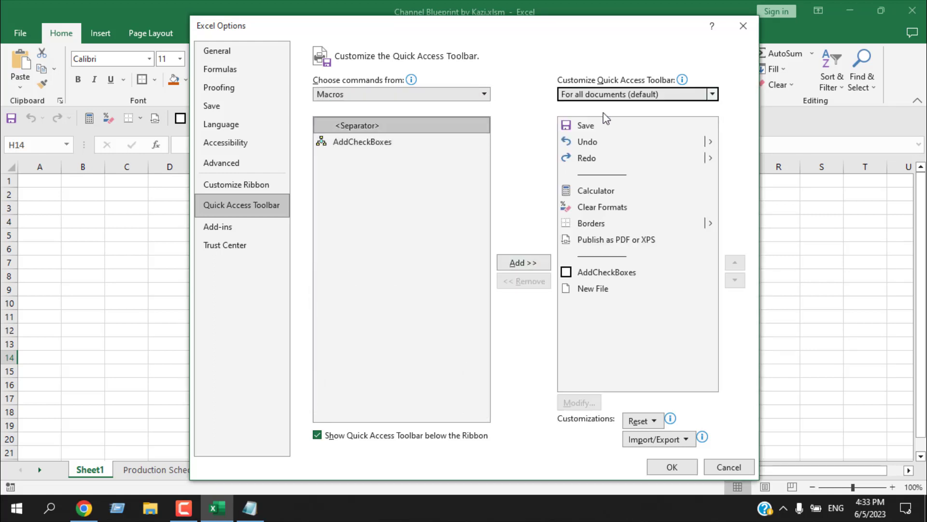
left_click(614, 273)
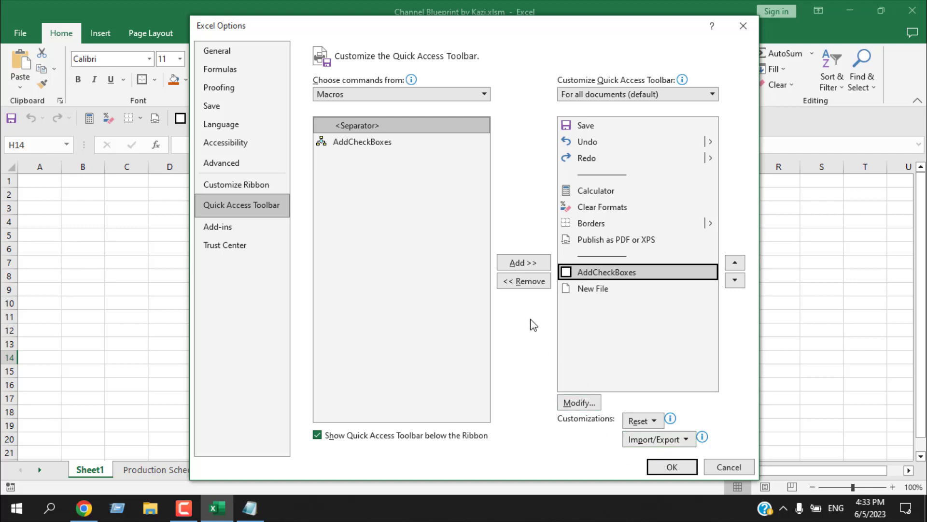
left_click(523, 281)
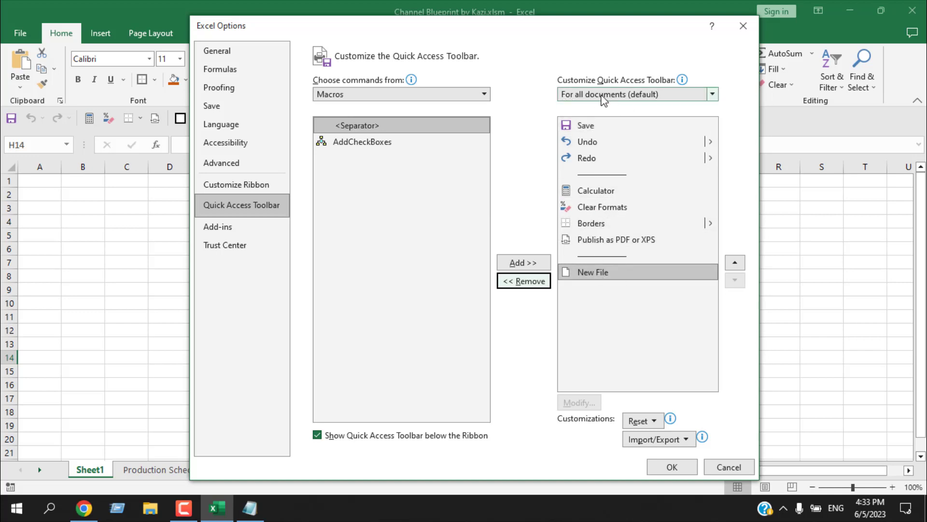
left_click(712, 94)
left_click(634, 123)
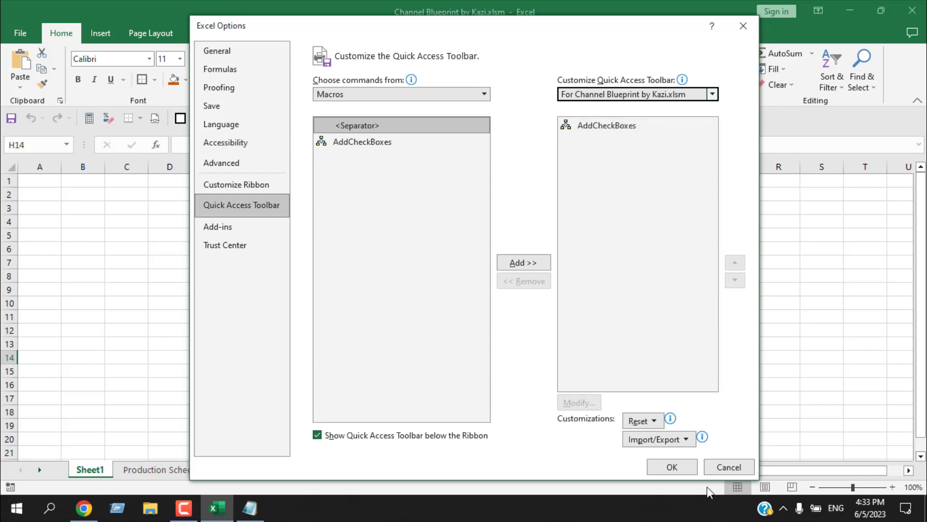
left_click(686, 466)
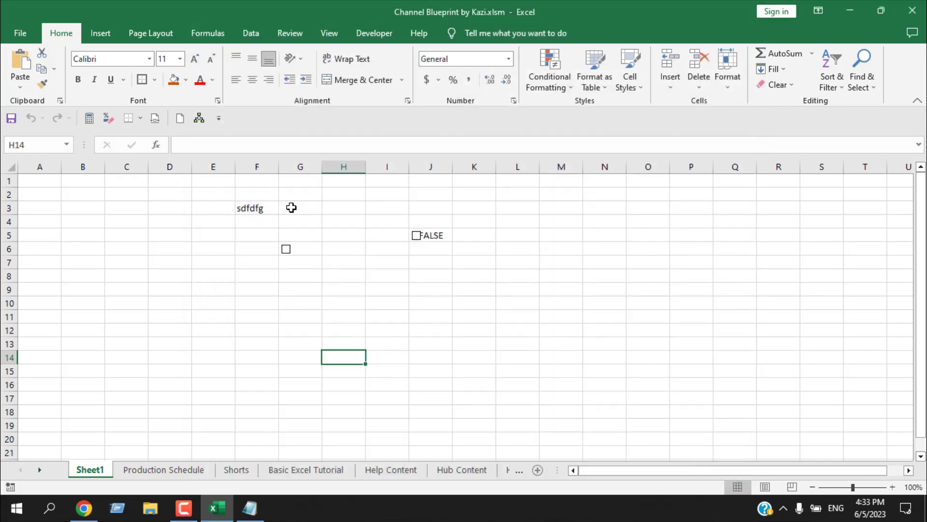
Step: Create a new workbook from the Quick Access Toolbar and examine which toolbar commands it offers
left_click(183, 119)
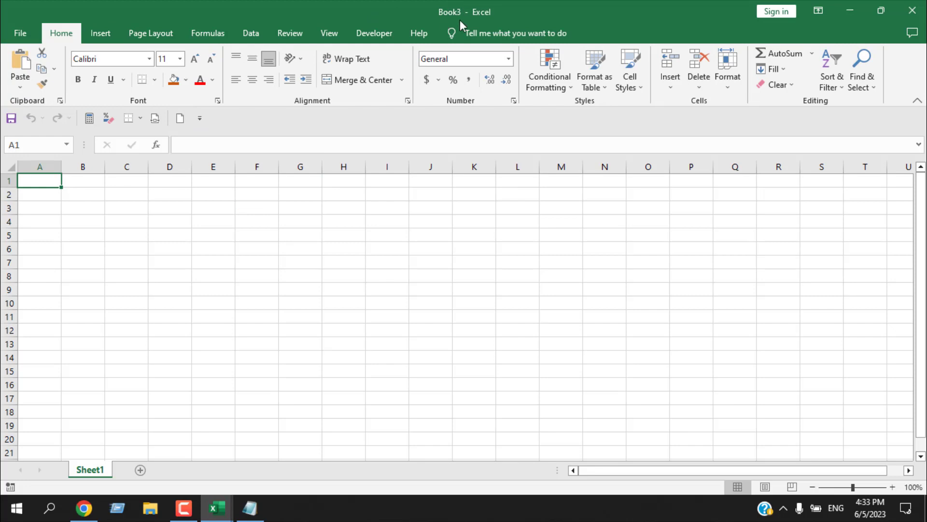
left_click(200, 121)
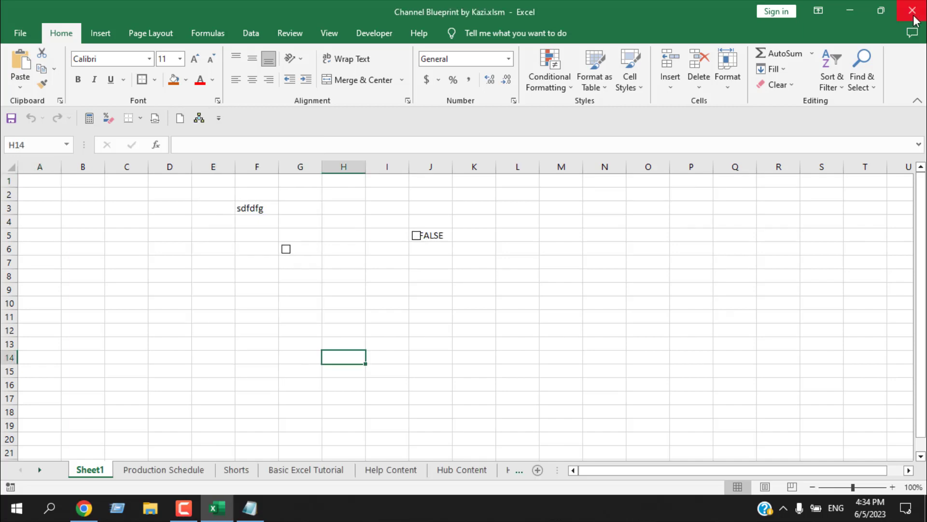
Step: Remove Borders from the Quick Access Toolbar for all documents, then select AddCheckBoxes in the Channel Blueprint workbook's own command list
left_click(218, 118)
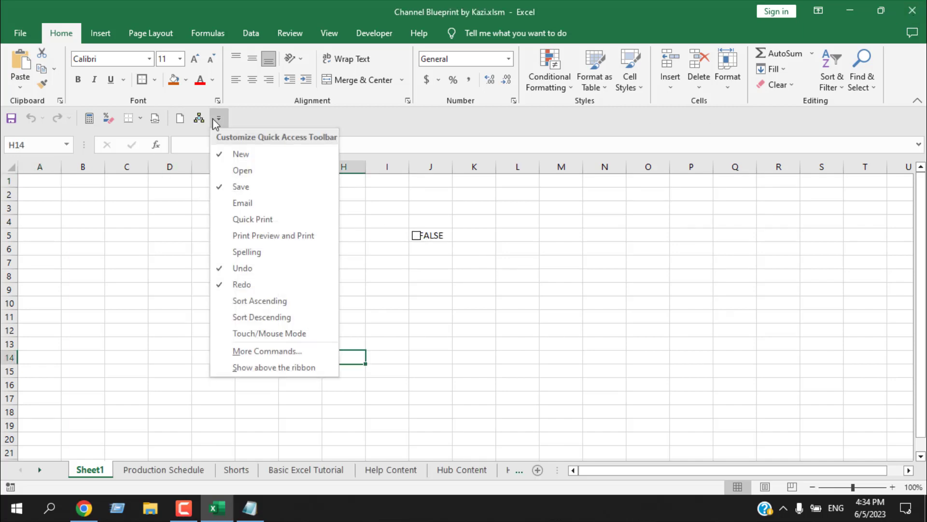
left_click(292, 352)
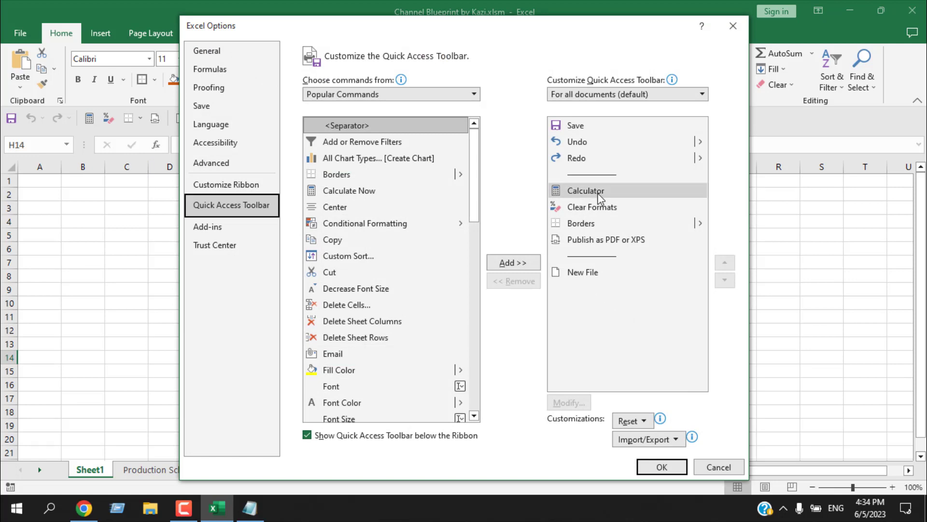
left_click(590, 225)
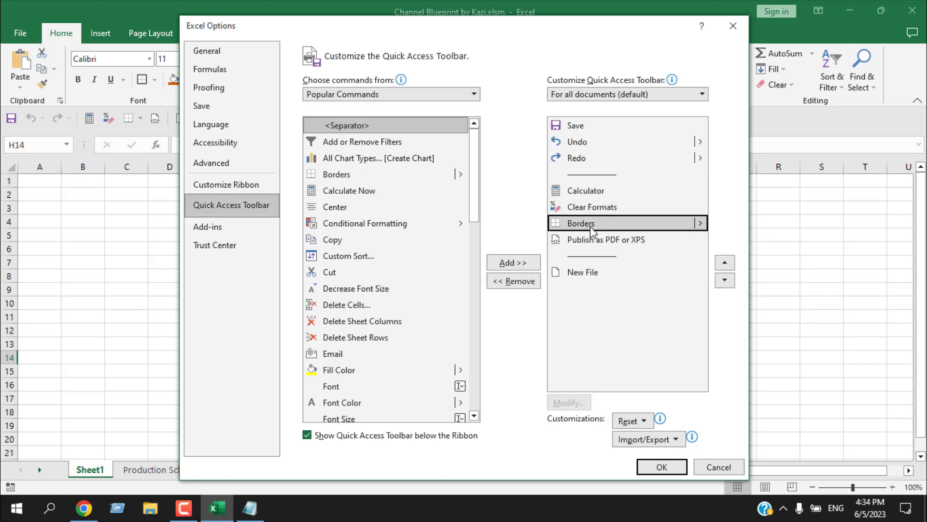
left_click(518, 282)
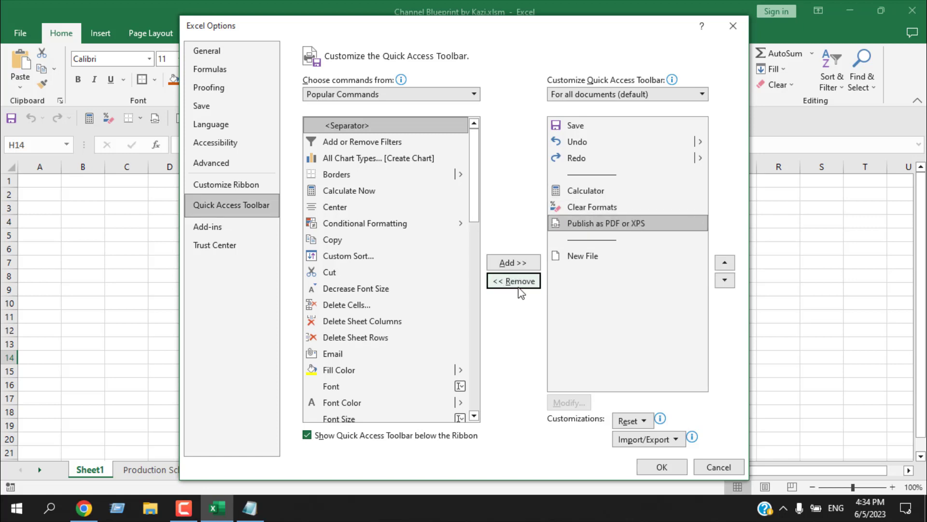
left_click(575, 98)
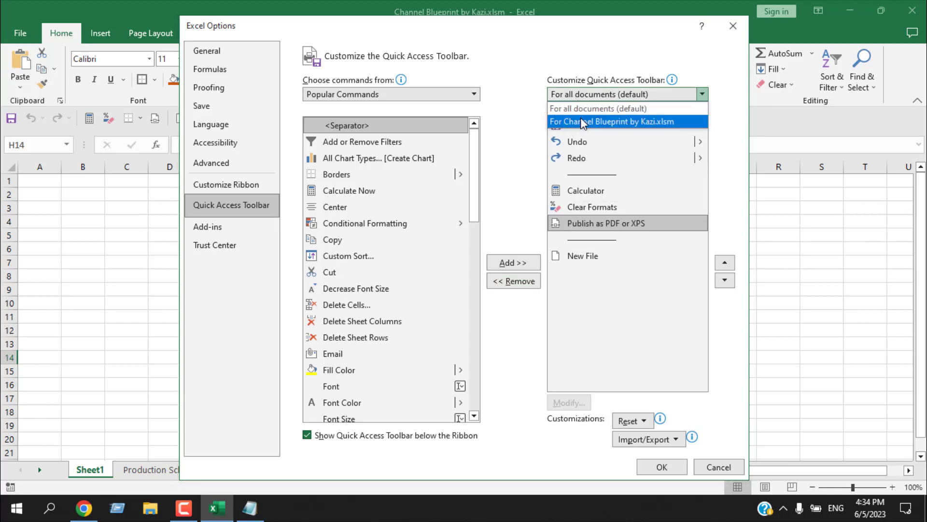
left_click(581, 121)
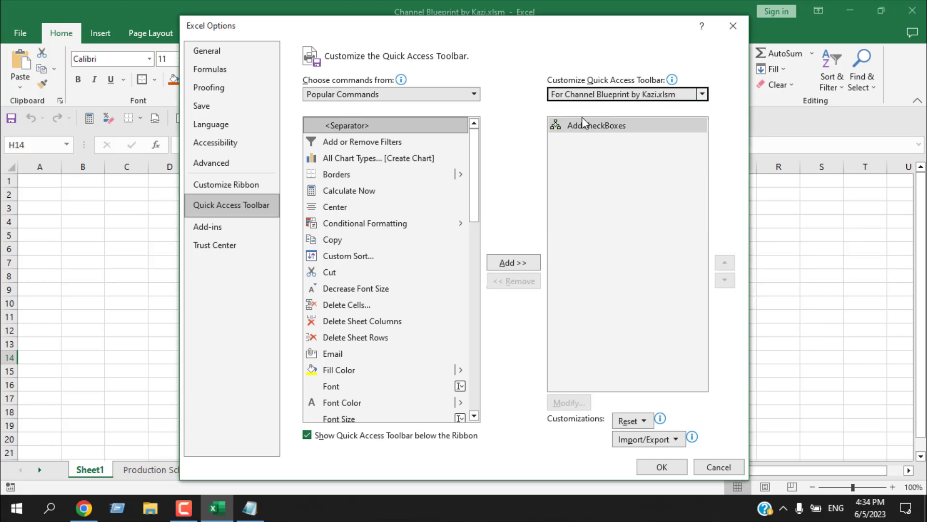
left_click(586, 127)
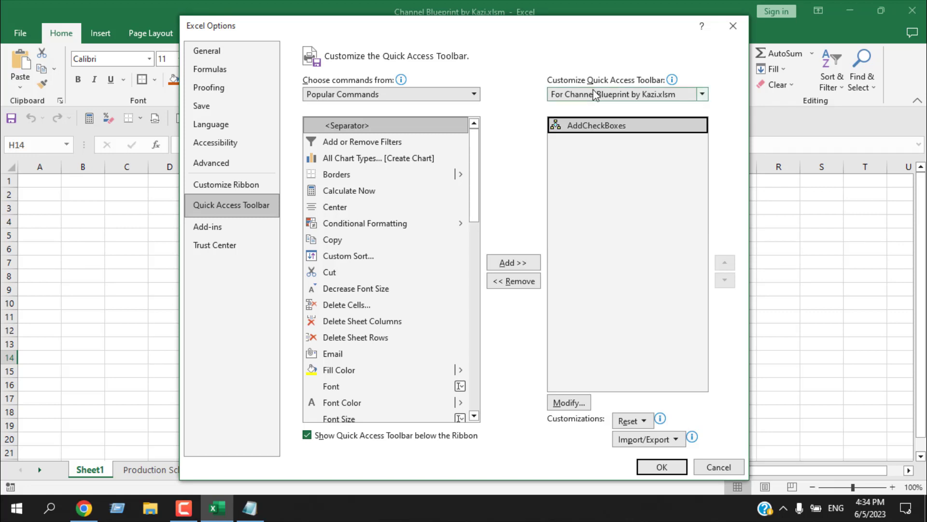
Step: Reset only the Quick Access Toolbar shared between all documents to its default contents and apply the change
left_click(608, 95)
left_click(607, 109)
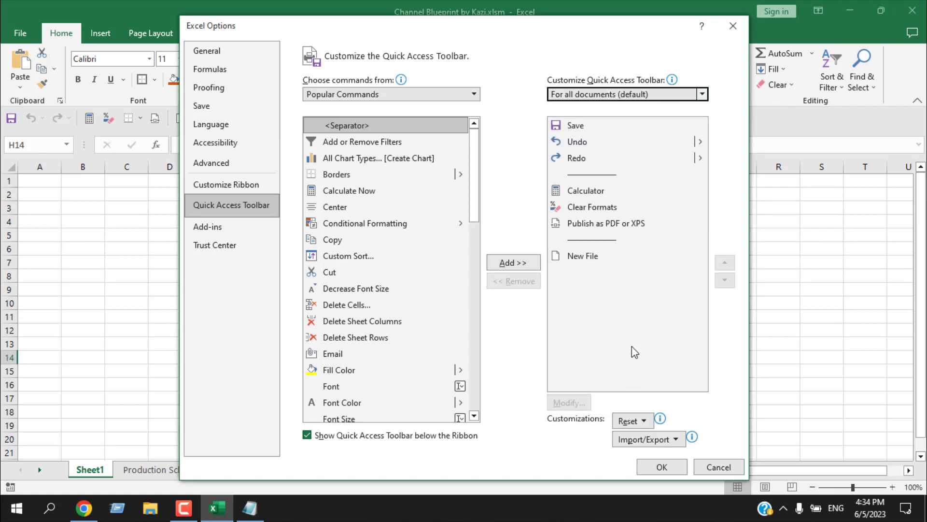
left_click(626, 421)
left_click(626, 420)
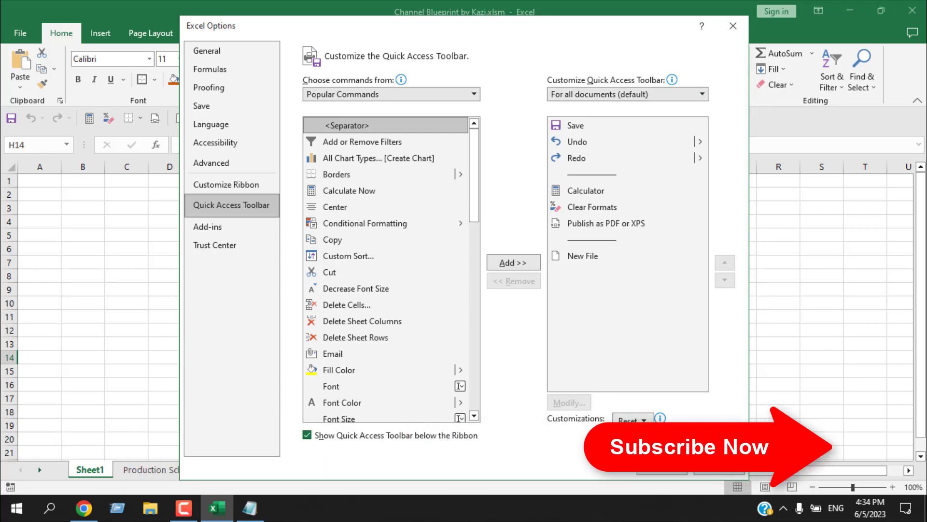
left_click(626, 421)
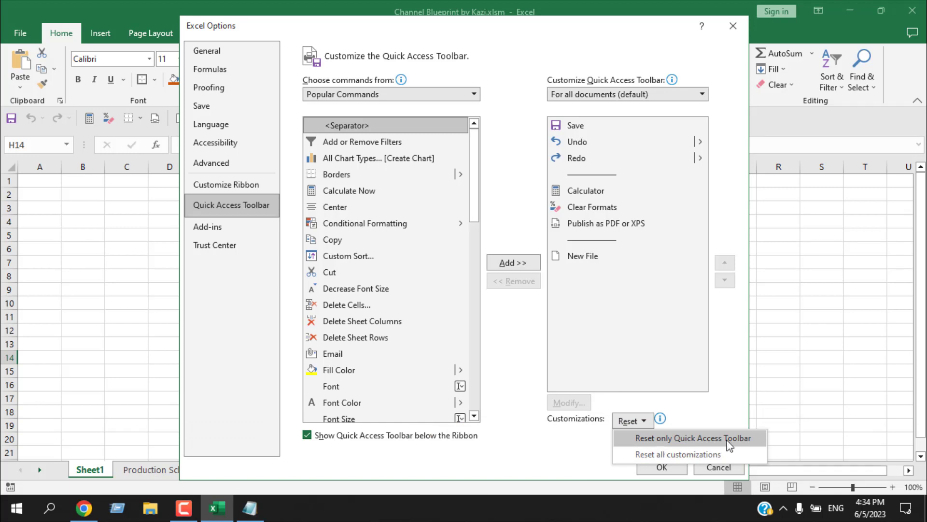
left_click(729, 438)
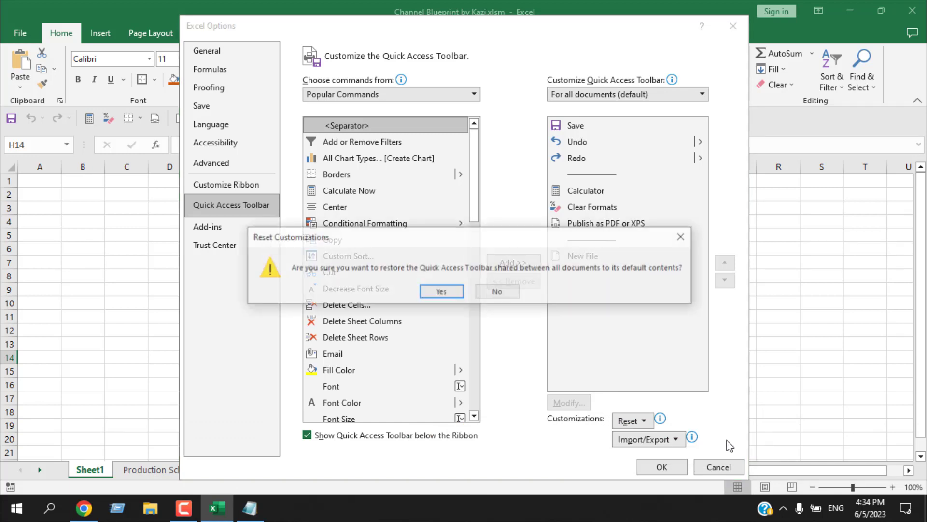
left_click(441, 293)
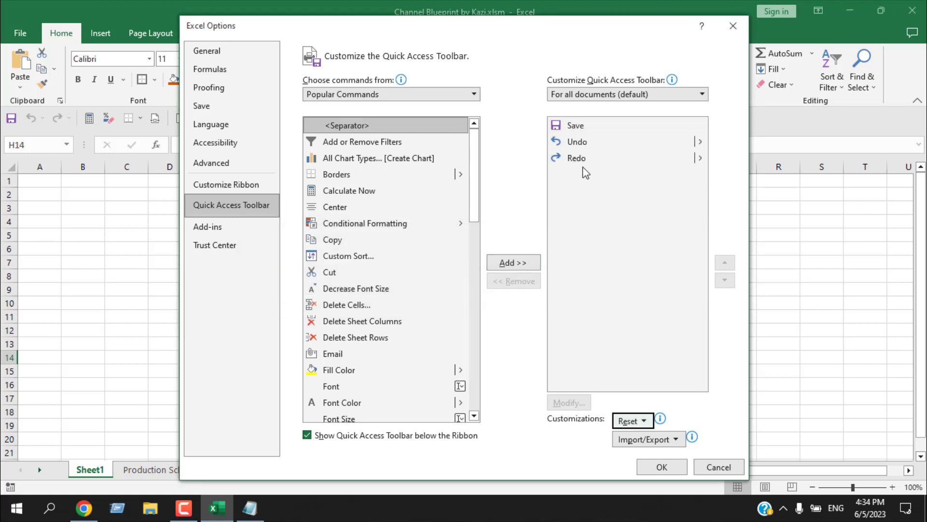
left_click(659, 467)
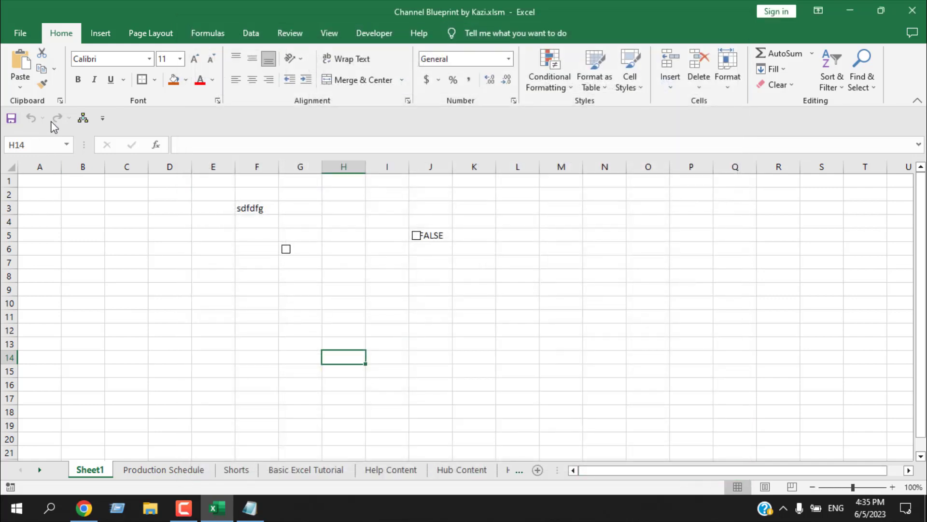
Step: Reset only the Quick Access Toolbar associated with the Channel Blueprint workbook to its default contents and apply the change
left_click(102, 118)
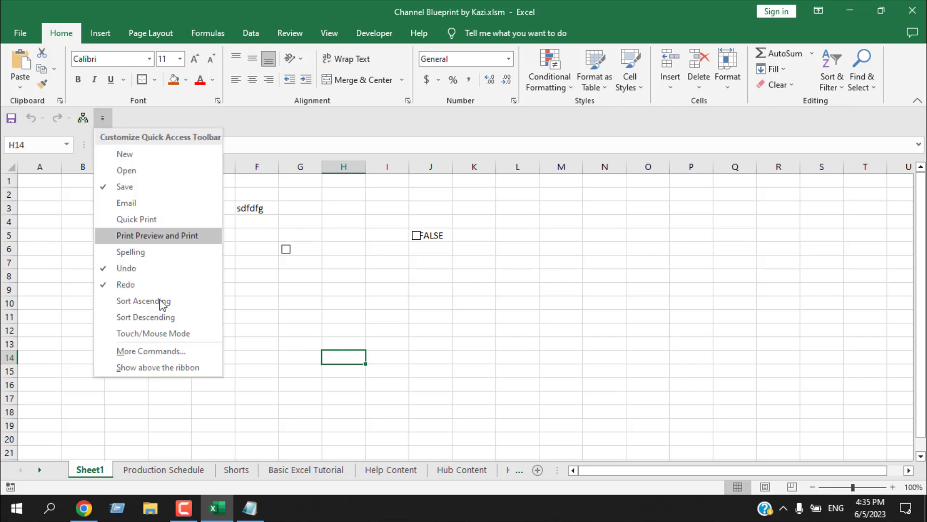
left_click(151, 351)
left_click(613, 97)
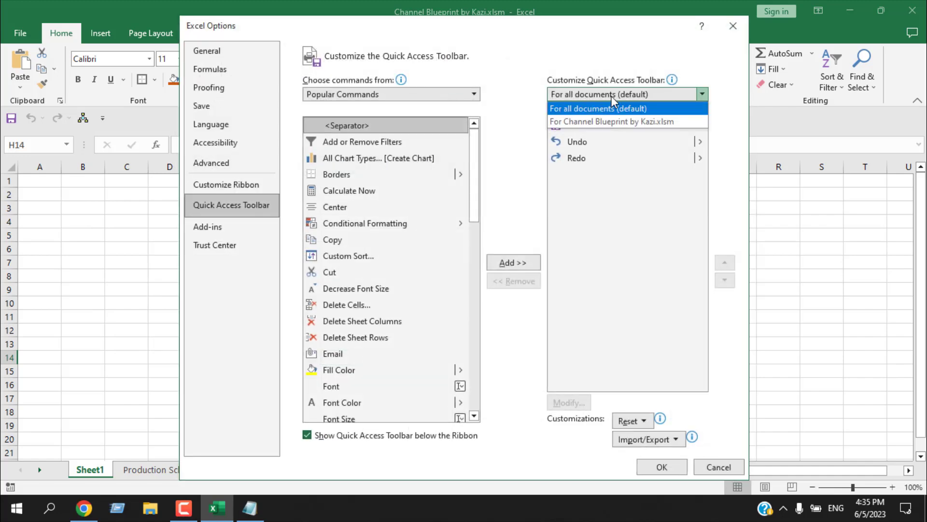
left_click(588, 121)
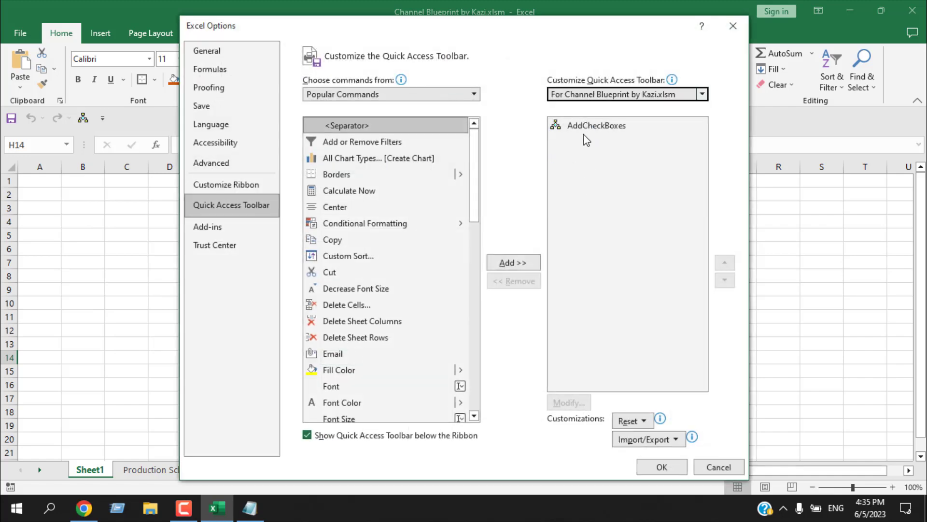
left_click(584, 127)
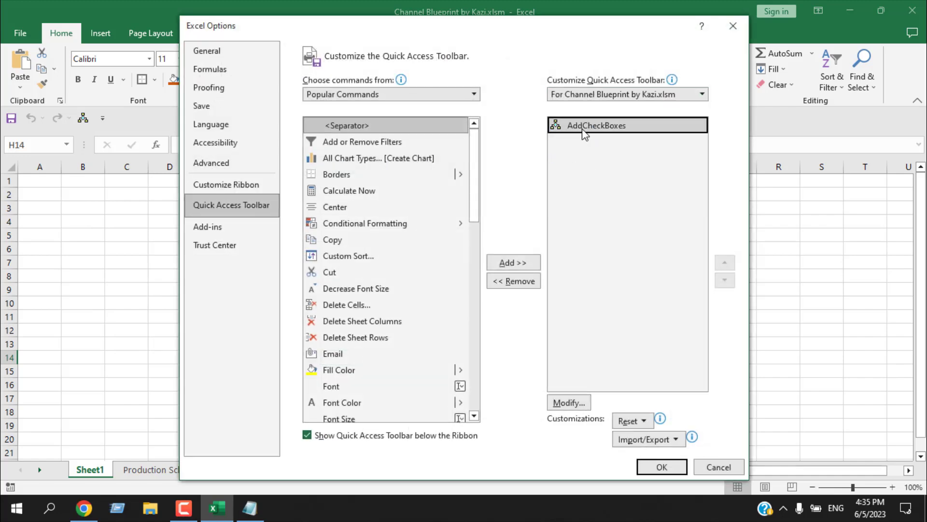
left_click(628, 418)
left_click(647, 438)
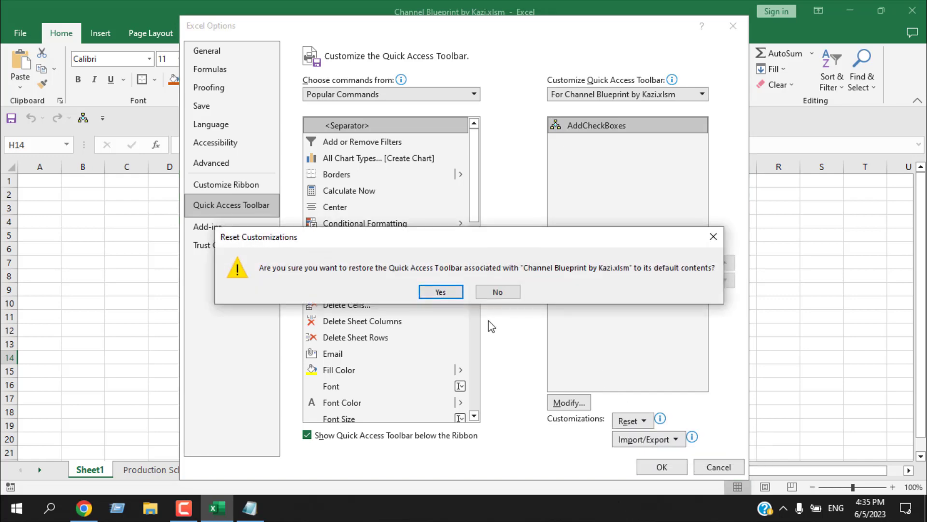
left_click(444, 294)
left_click(659, 471)
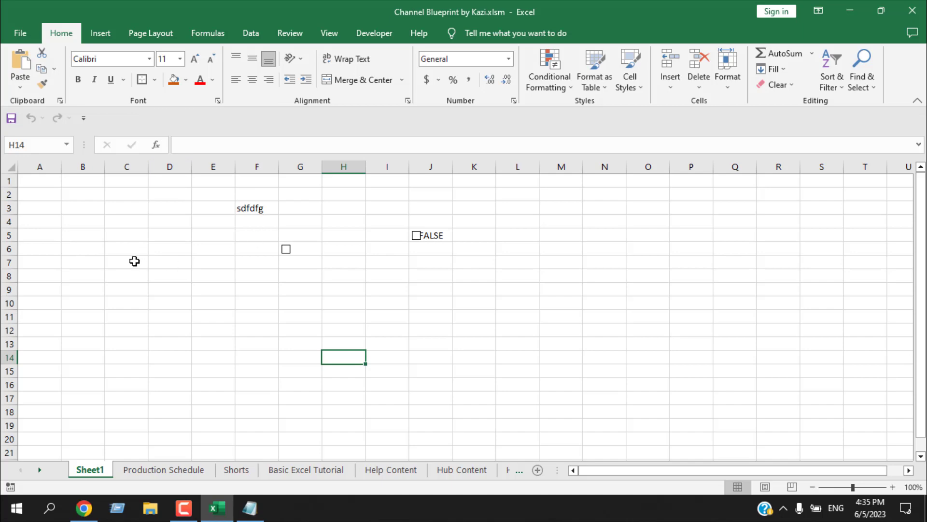
Step: Create a blank workbook, examine its Quick Access Toolbar and return to the Channel Blueprint workbook
left_click(19, 30)
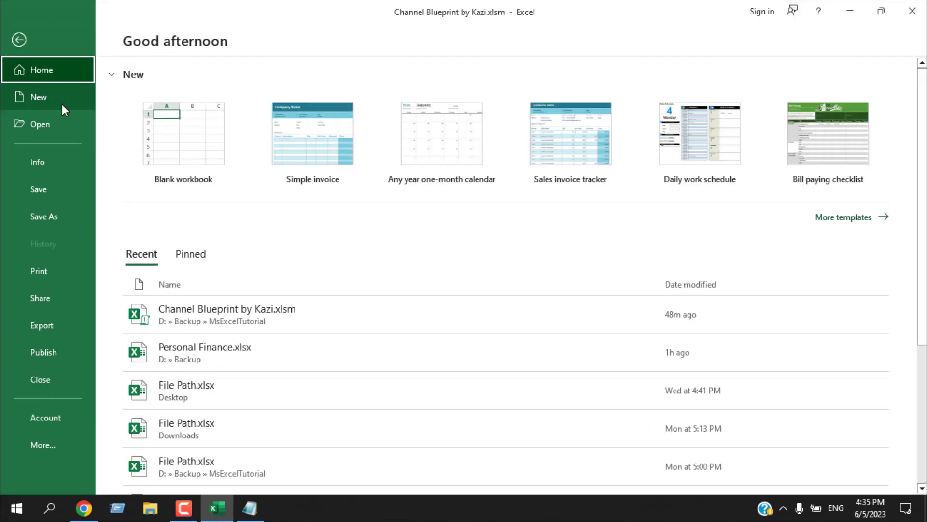
left_click(163, 124)
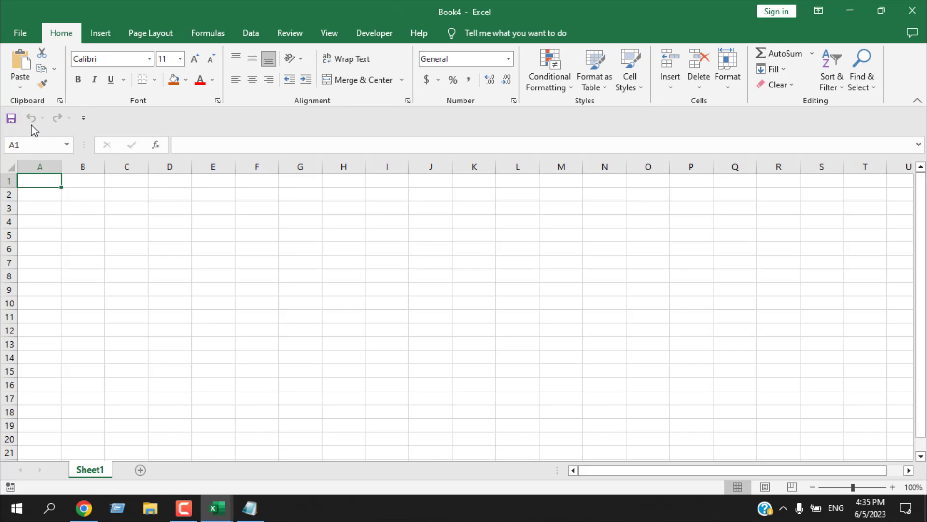
key("alt+Tab")
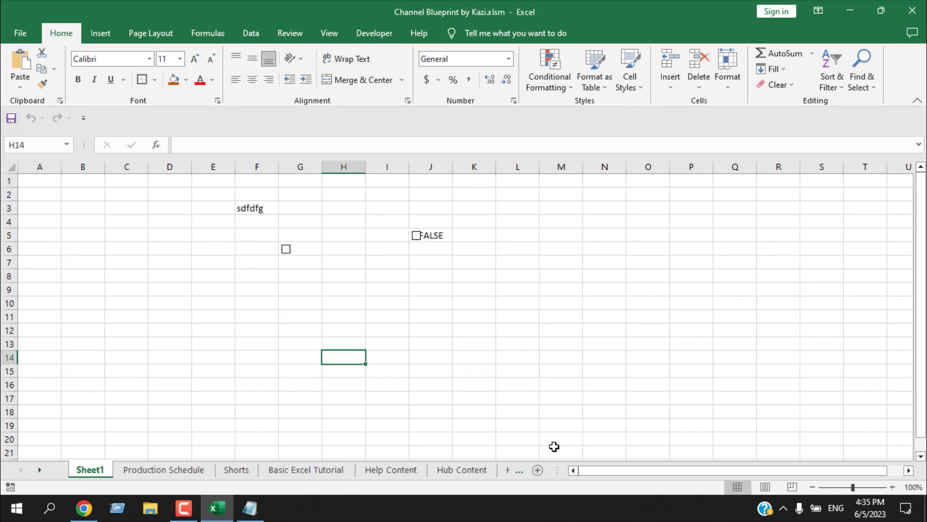